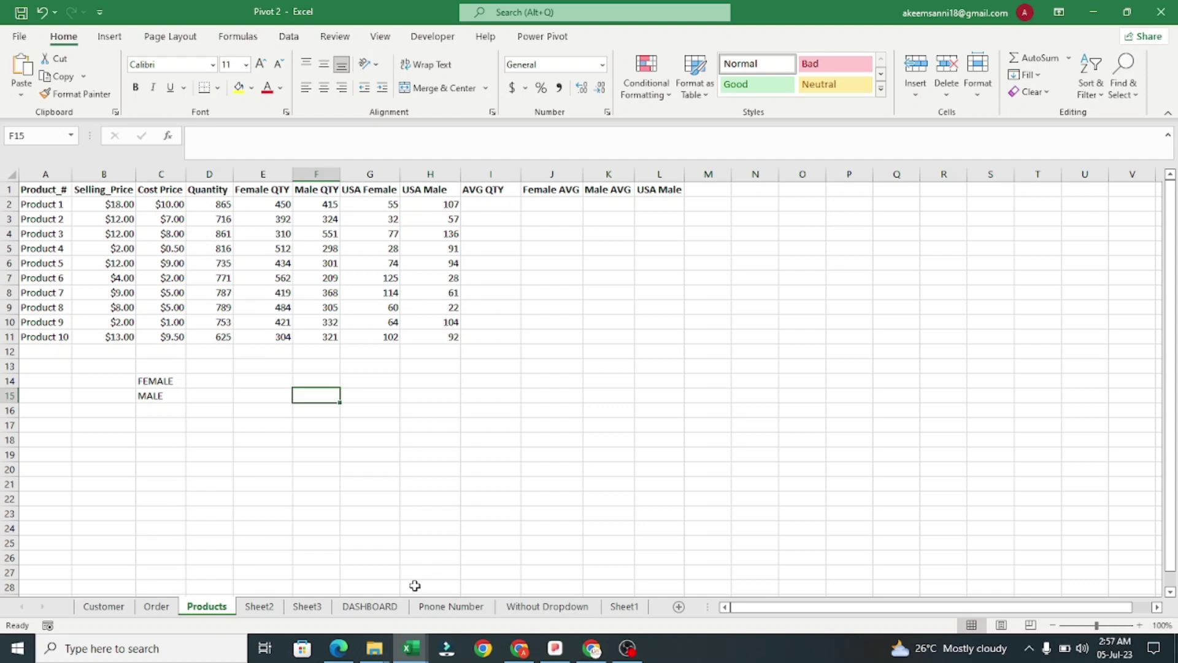
# - Back in the Pivot 2 workbook, start an AVERAGEIF formula in Products cell I2
pyautogui.moveTo(411, 648)
pyautogui.click(513, 603)
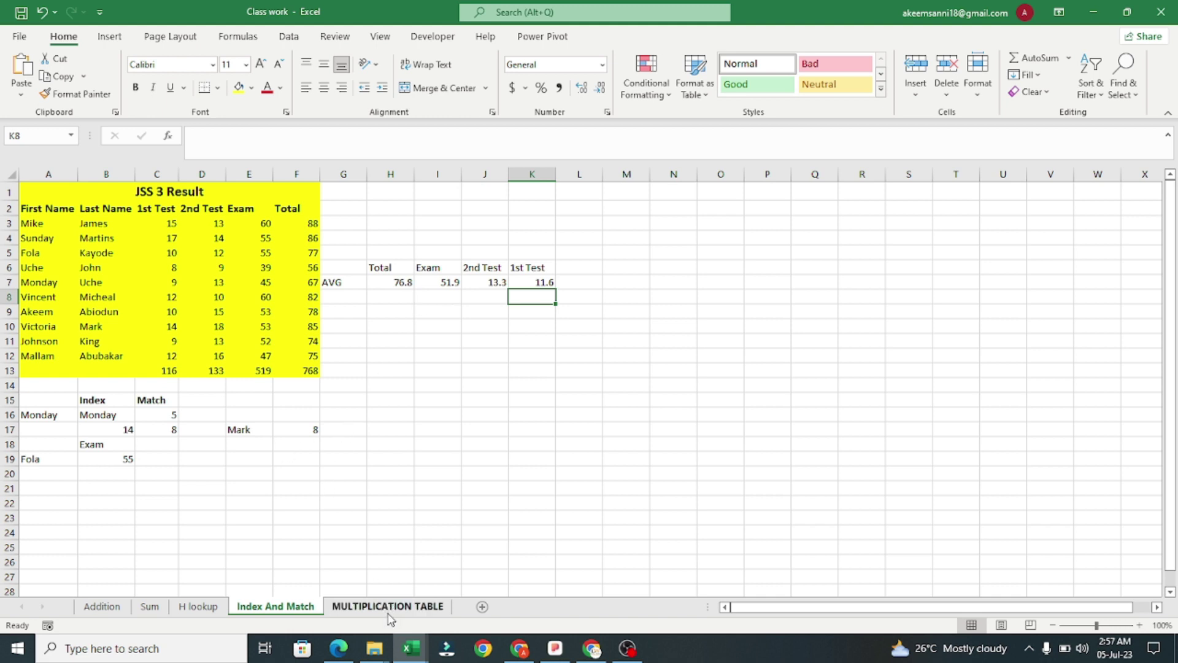
pyautogui.moveTo(411, 648)
pyautogui.click(349, 581)
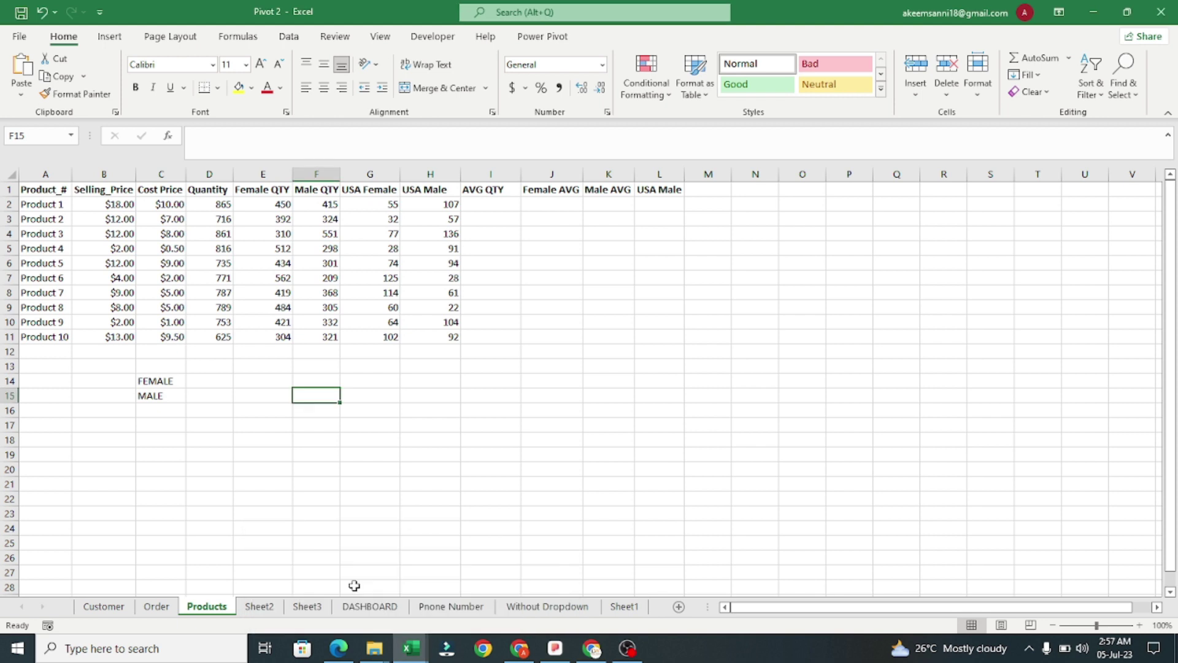
pyautogui.click(486, 207)
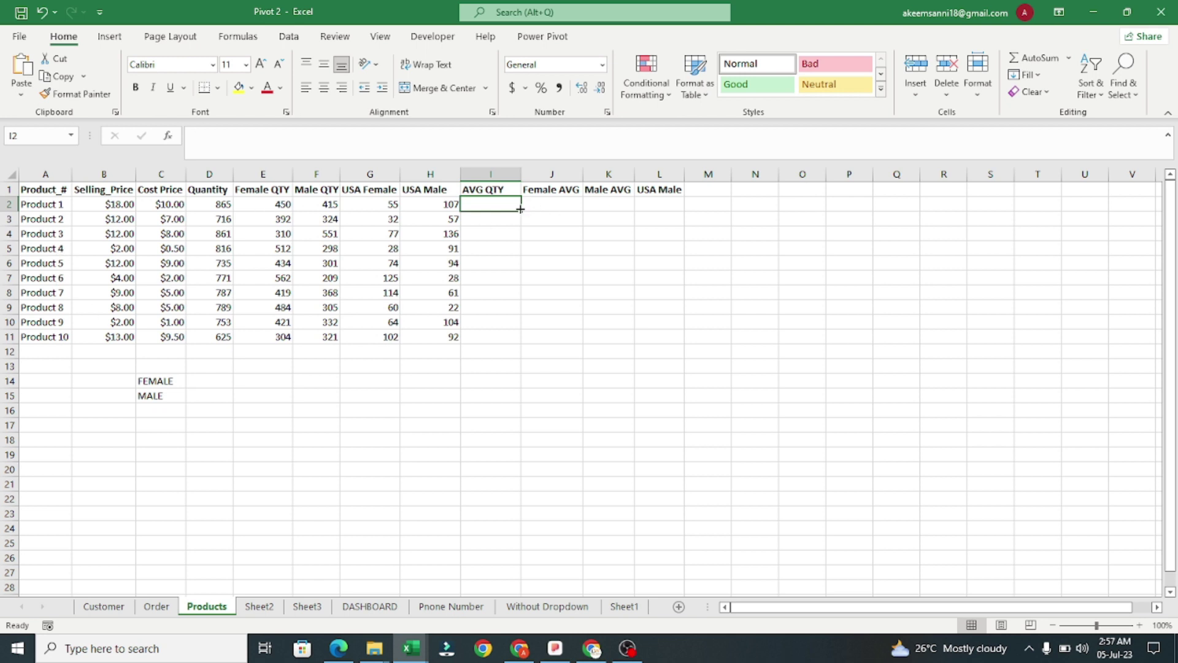
pyautogui.write('=')
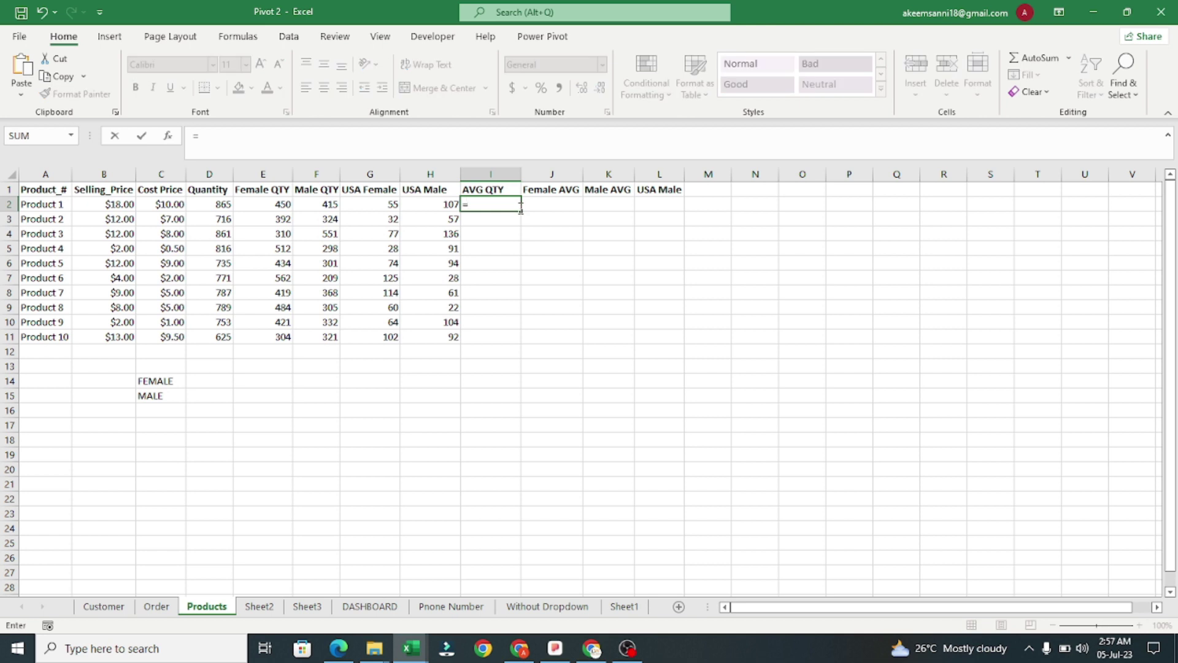
pyautogui.write('av')
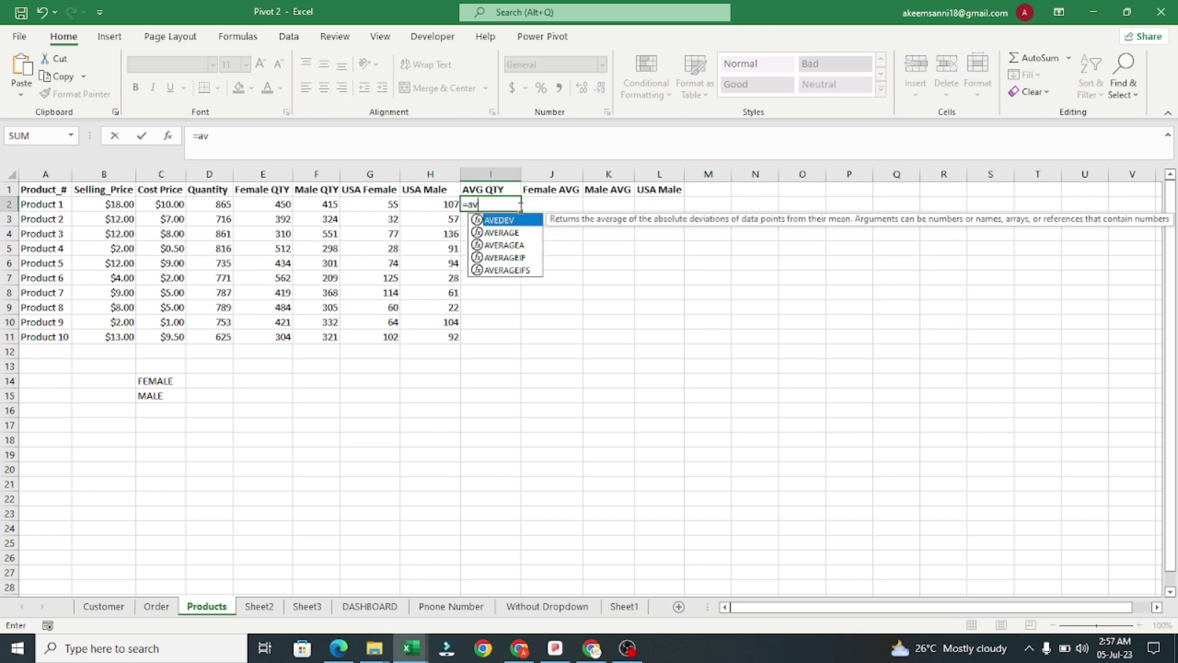
pyautogui.click(533, 258)
pyautogui.doubleClick(533, 258)
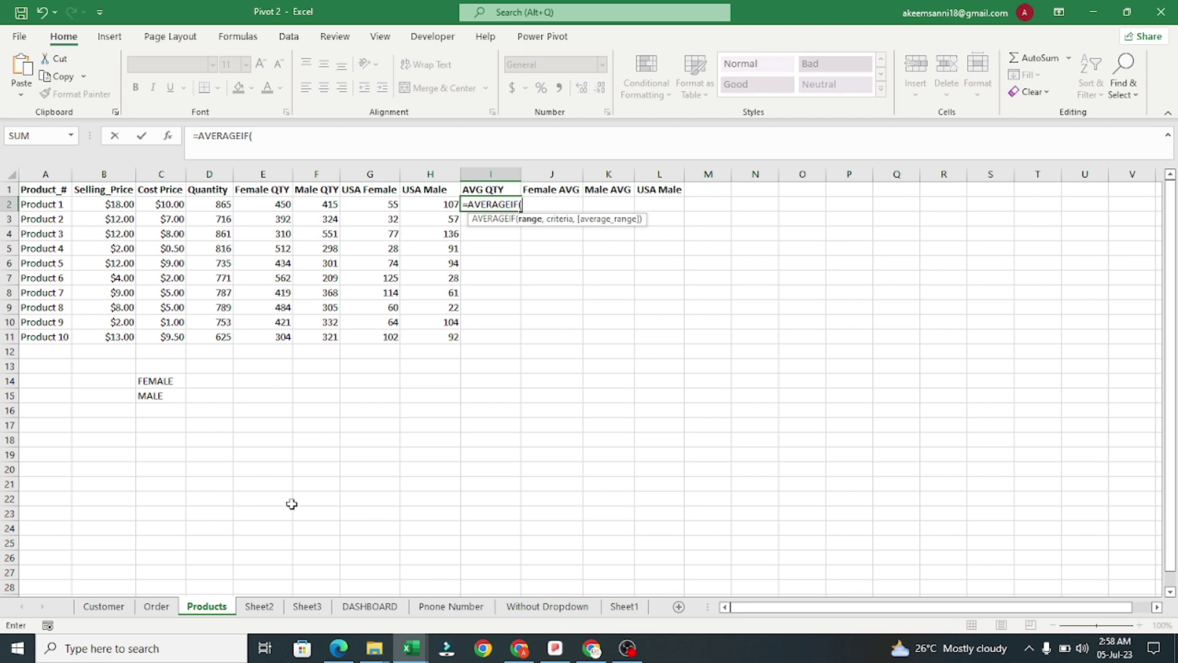
# - Complete I2 as =AVERAGEIF(Order!I:I,Products!A2,Order!J:J), returning 15.1754386
pyautogui.click(158, 607)
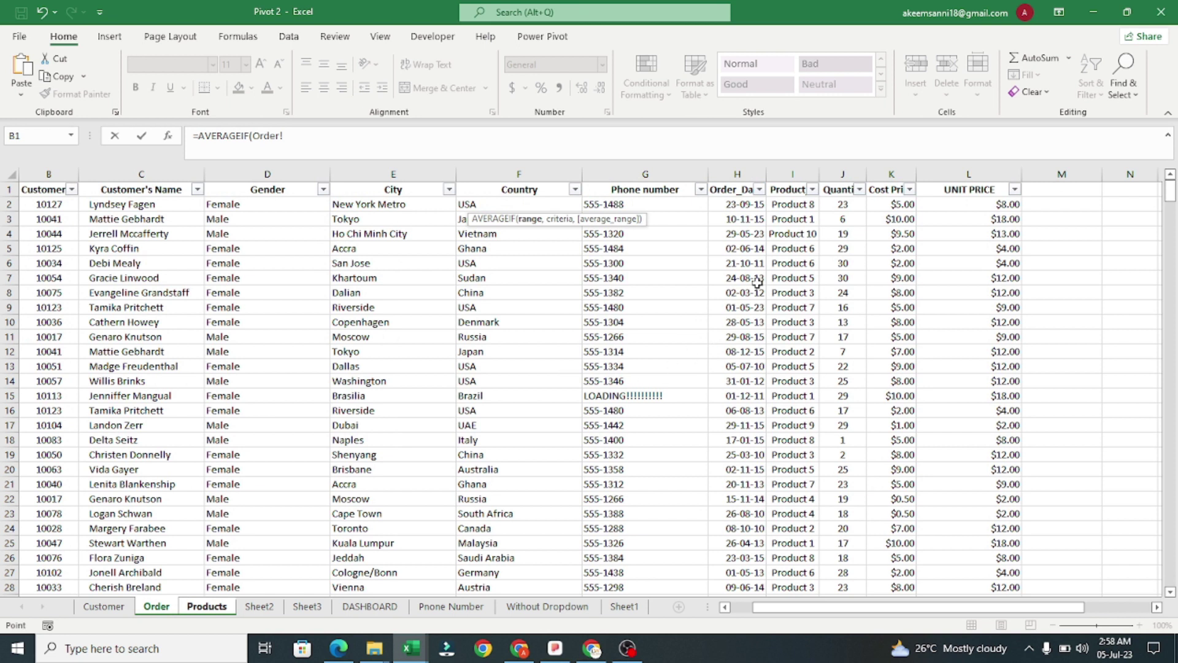
pyautogui.click(817, 173)
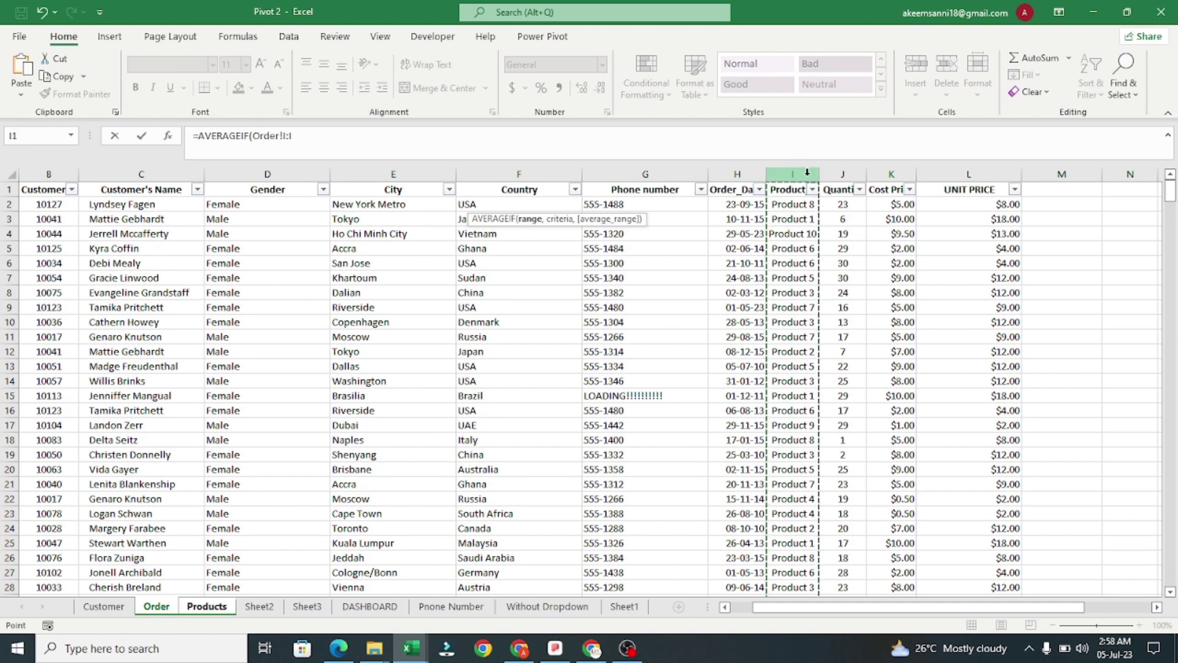
pyautogui.write(',')
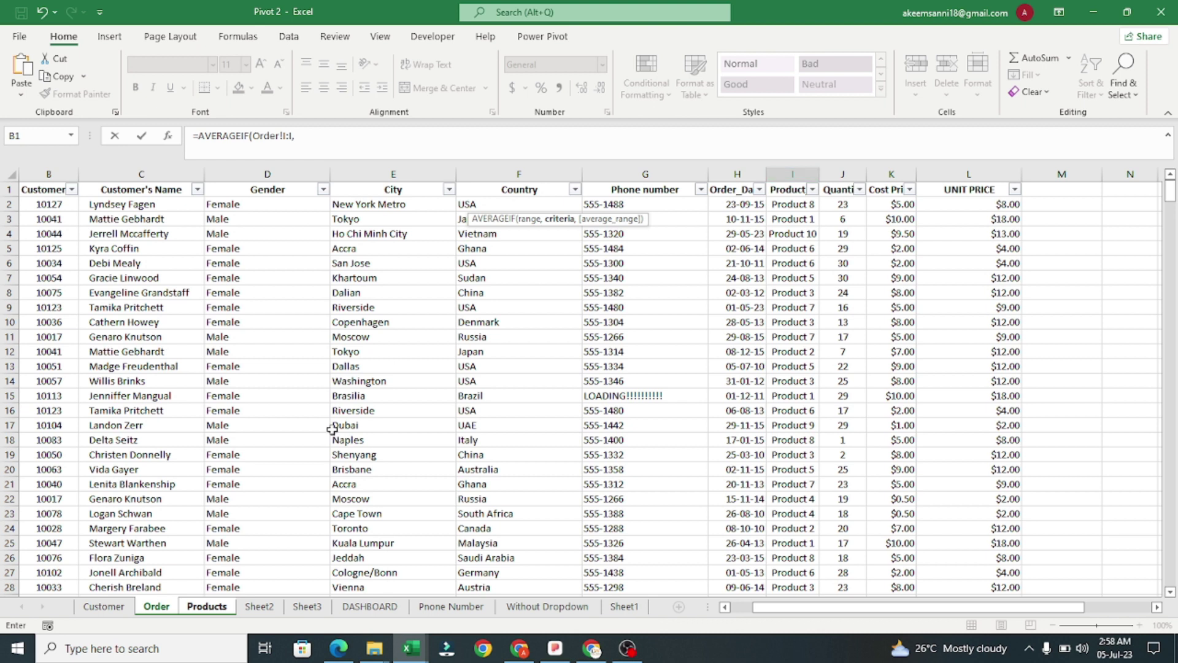
pyautogui.click(206, 606)
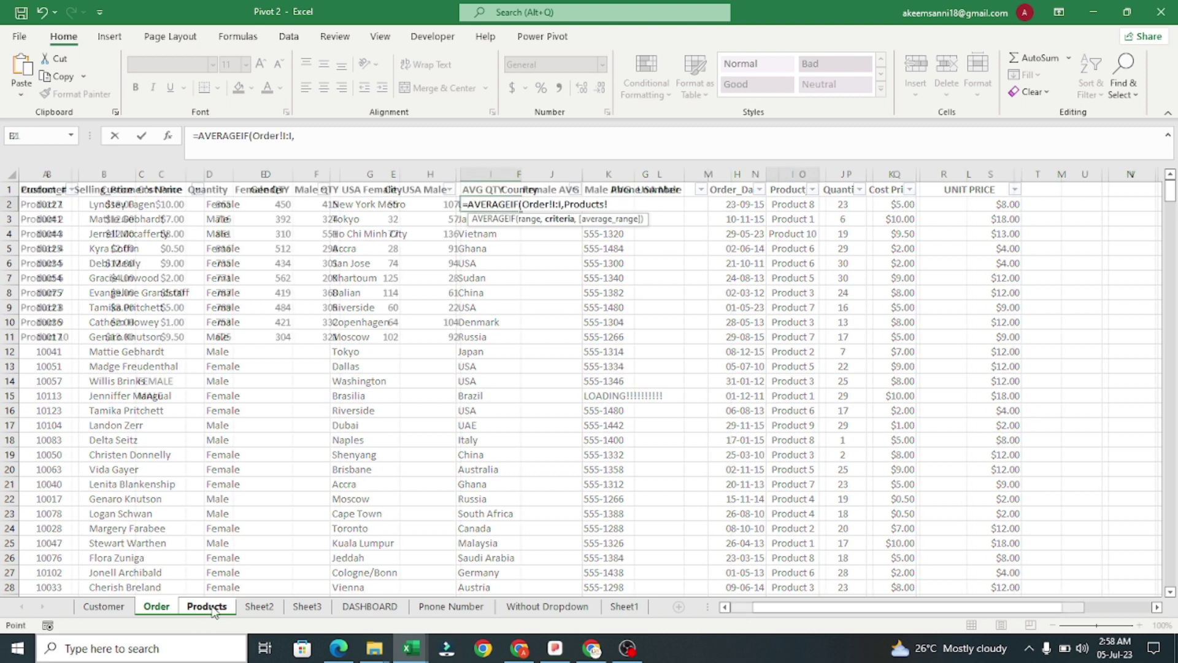
pyautogui.click(49, 199)
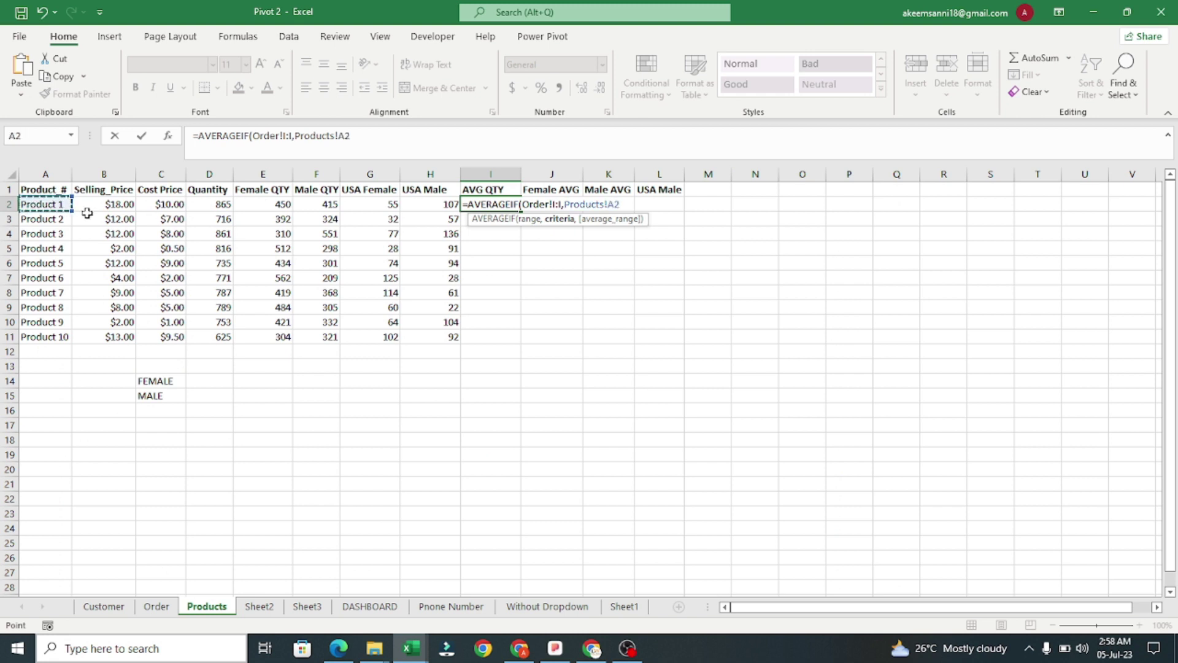
pyautogui.write(',')
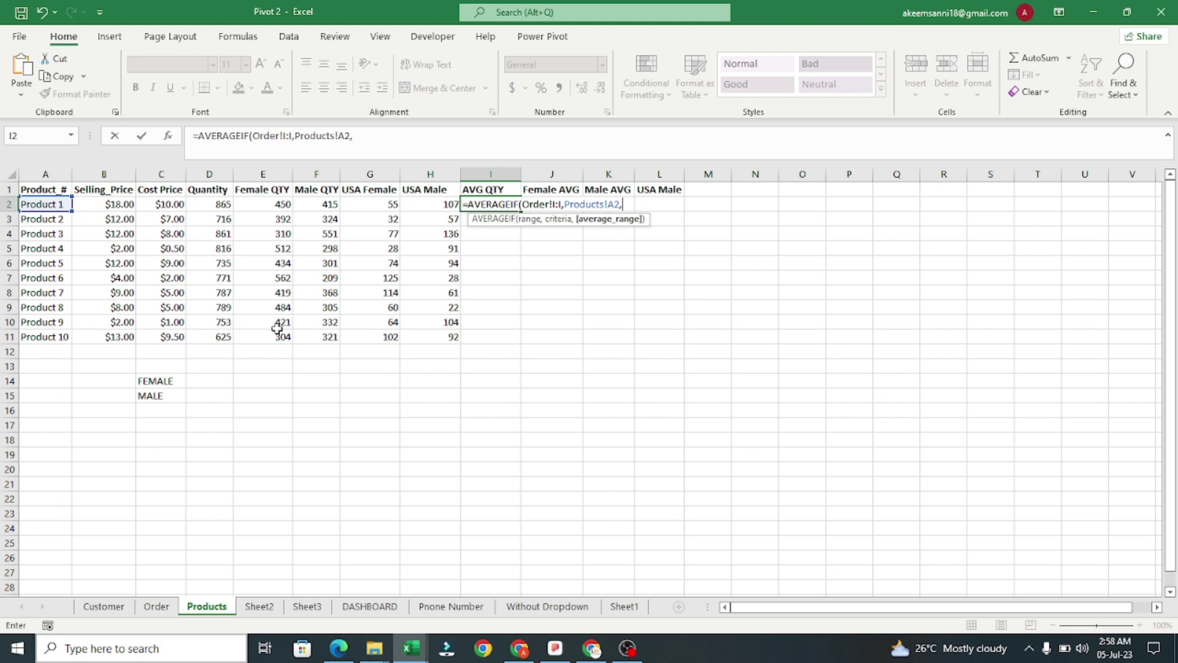
pyautogui.click(156, 606)
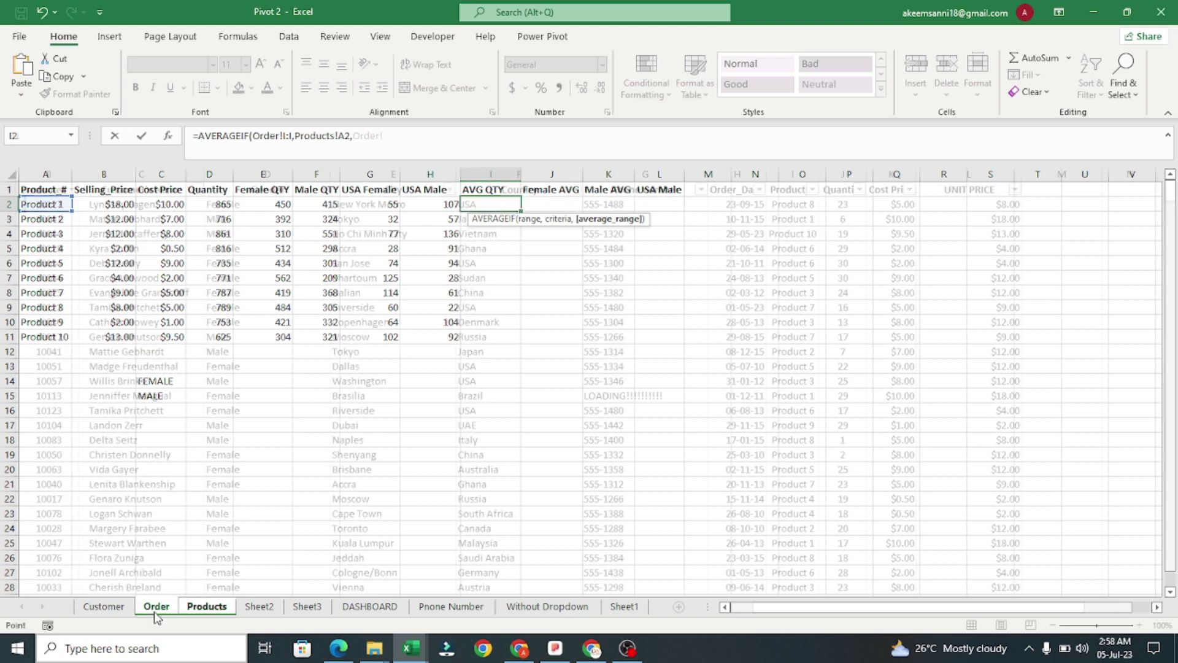
pyautogui.click(845, 169)
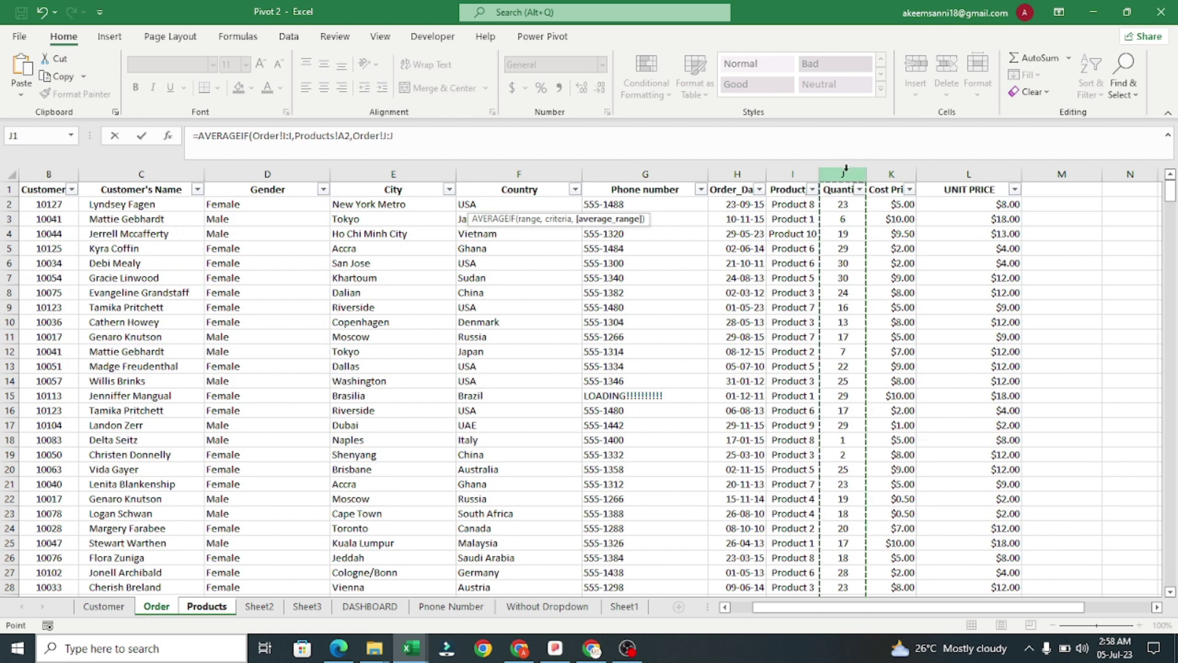
pyautogui.write(')')
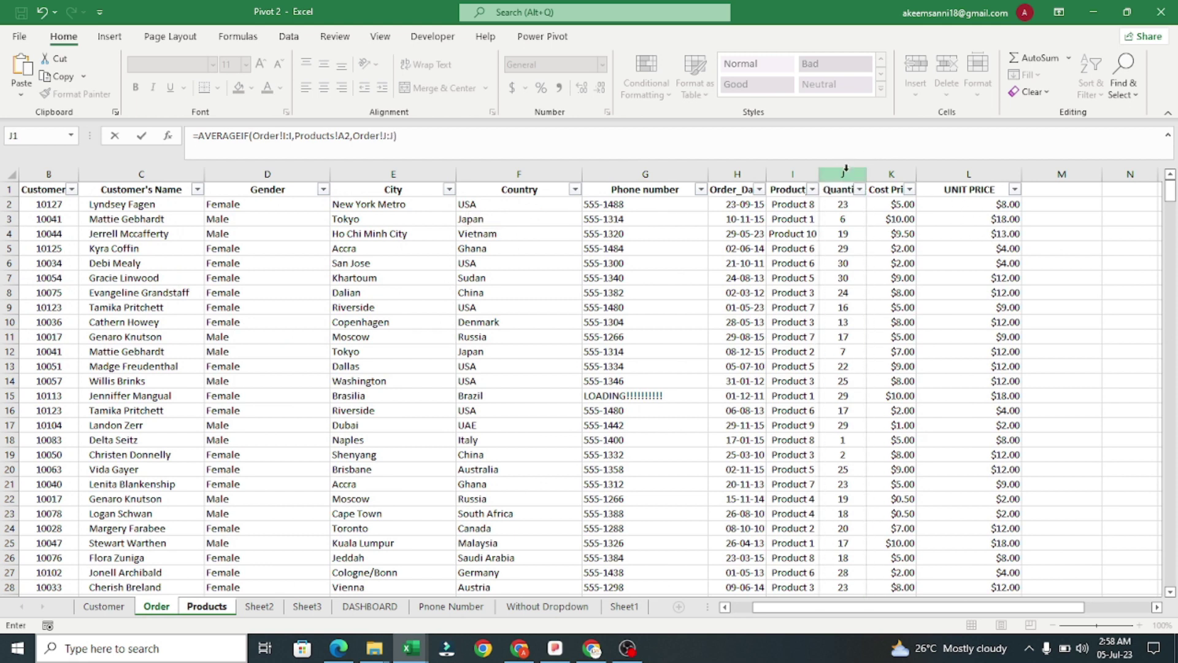
pyautogui.press('Return')
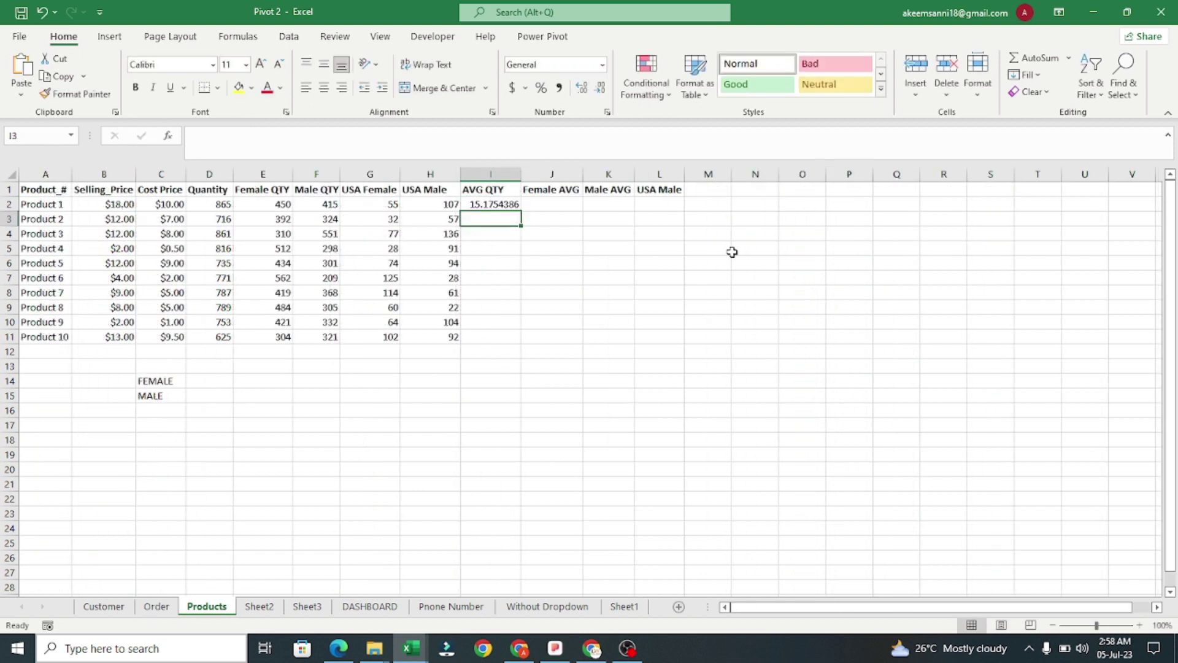
# - Copy the I2 AVERAGEIF formula down through I11 for all ten products
pyautogui.click(513, 203)
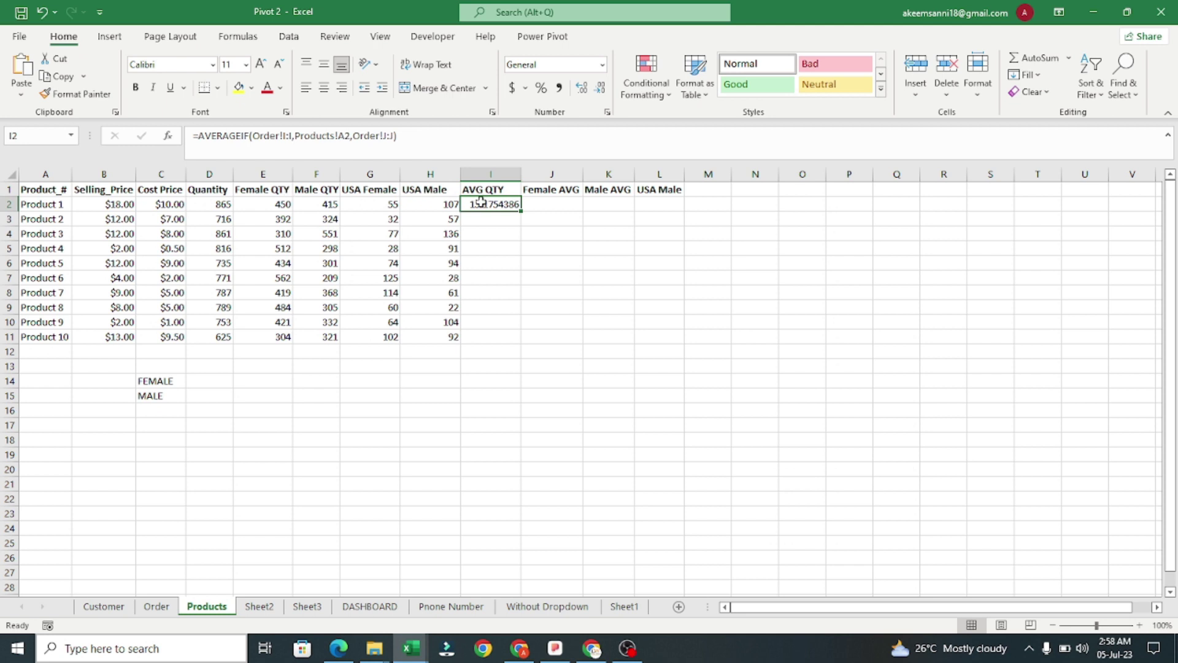
pyautogui.doubleClick(522, 212)
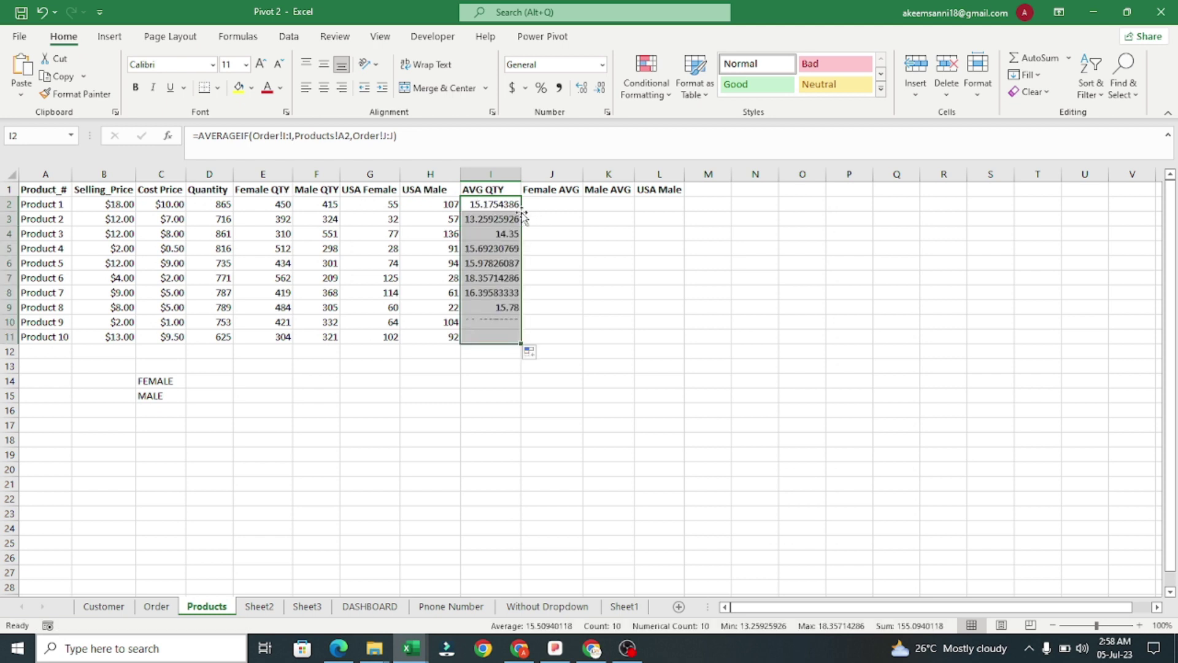
pyautogui.click(573, 309)
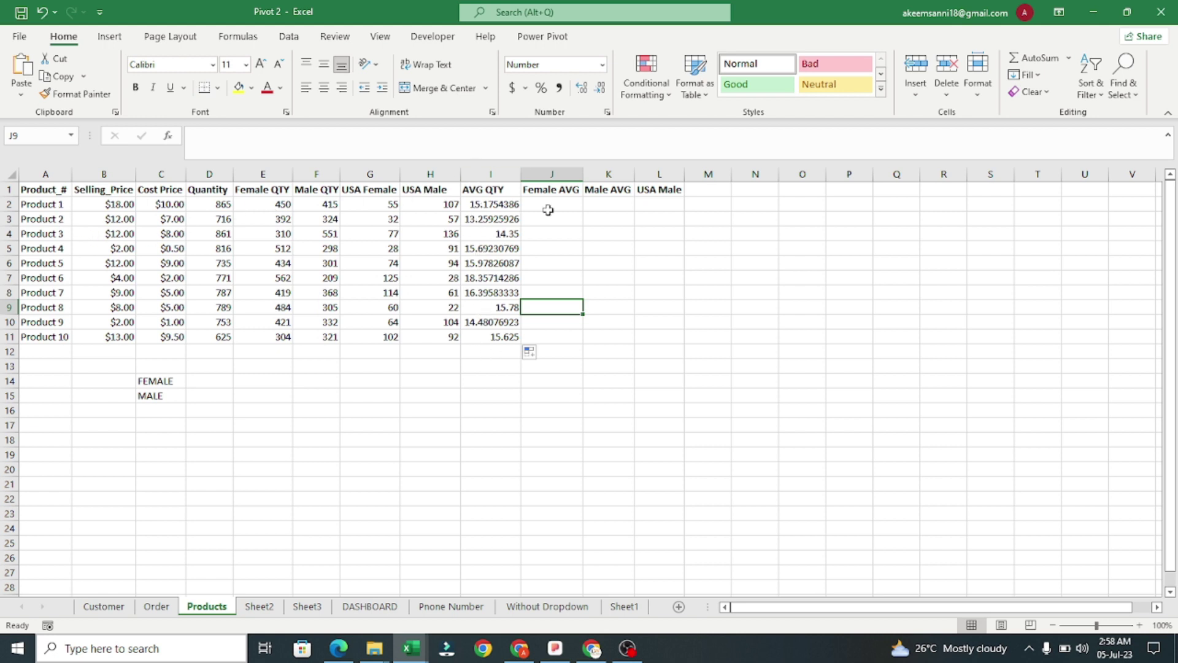
# - Copy the Product 1 name from Products A2 into Order sheet cell N5
pyautogui.click(42, 206)
pyautogui.tripleClick(263, 143)
pyautogui.hotkey('ctrl', 'c')
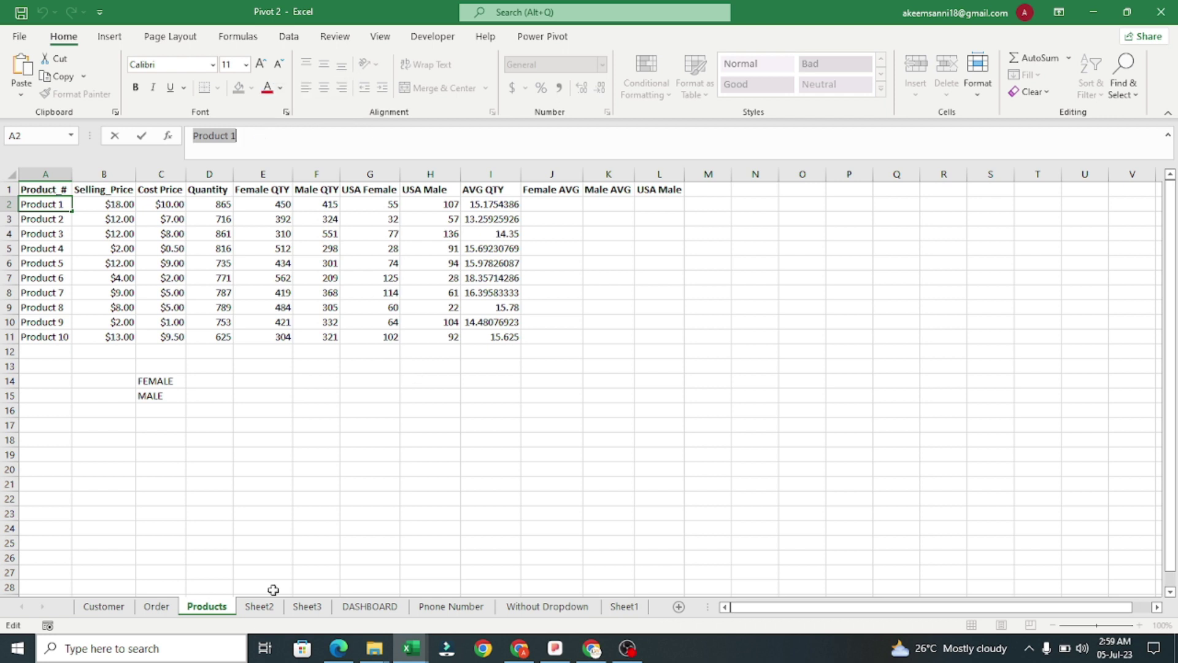
pyautogui.click(169, 608)
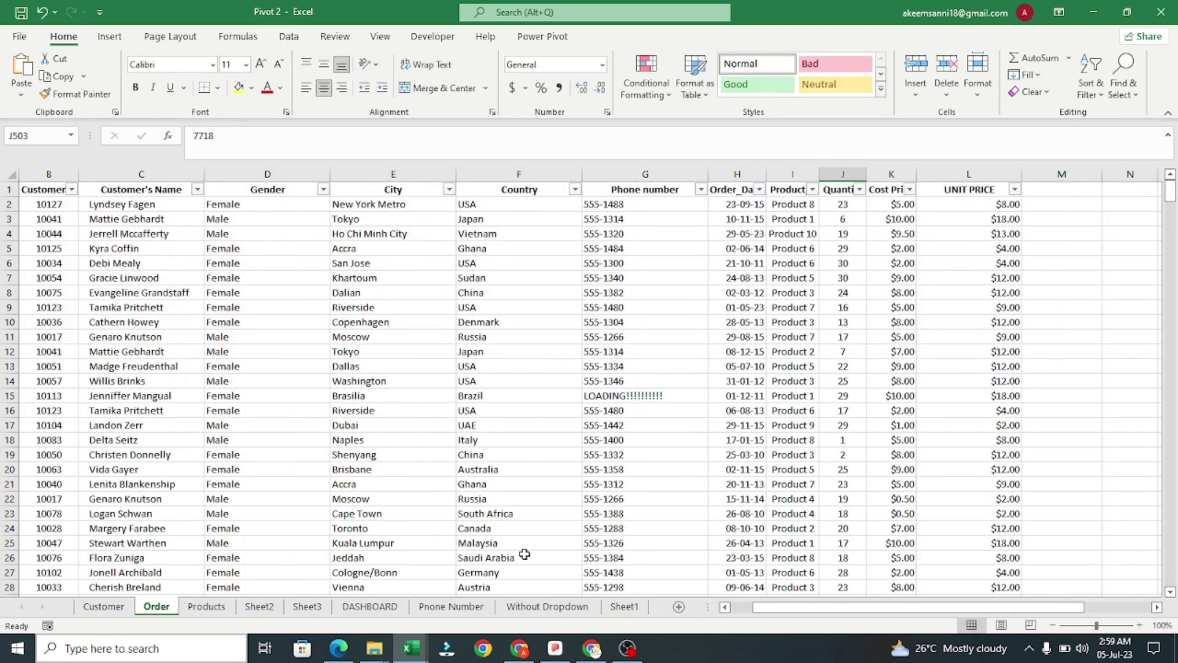
pyautogui.moveTo(829, 611); pyautogui.dragTo(871, 609)
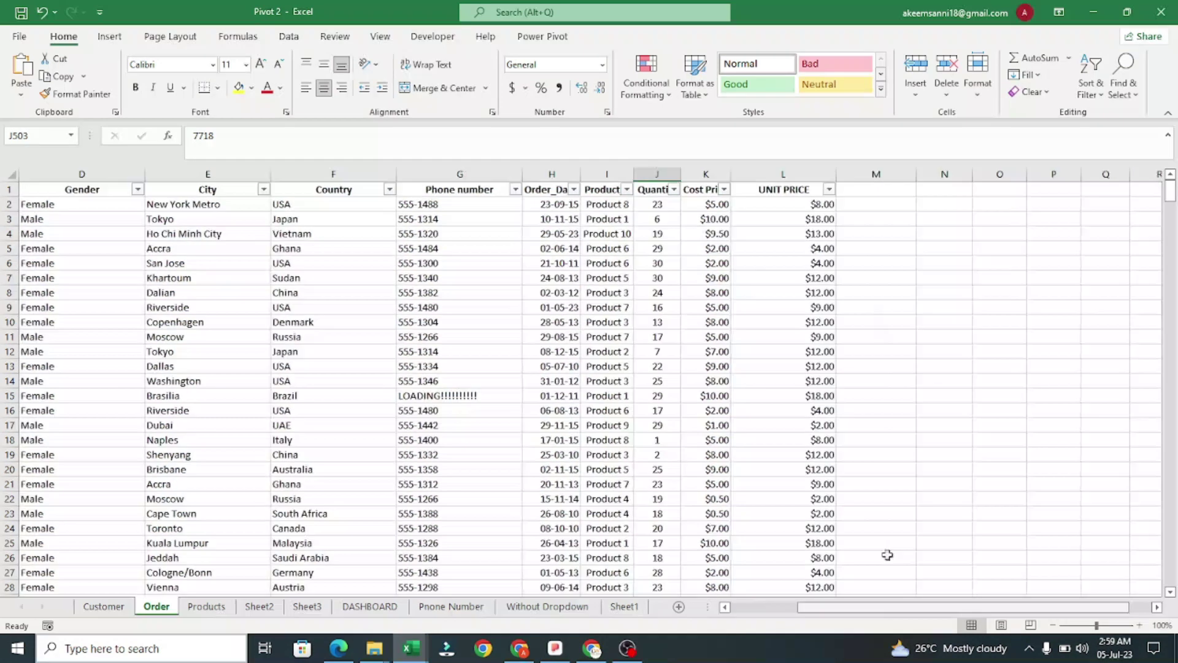
pyautogui.click(898, 252)
pyautogui.click(950, 247)
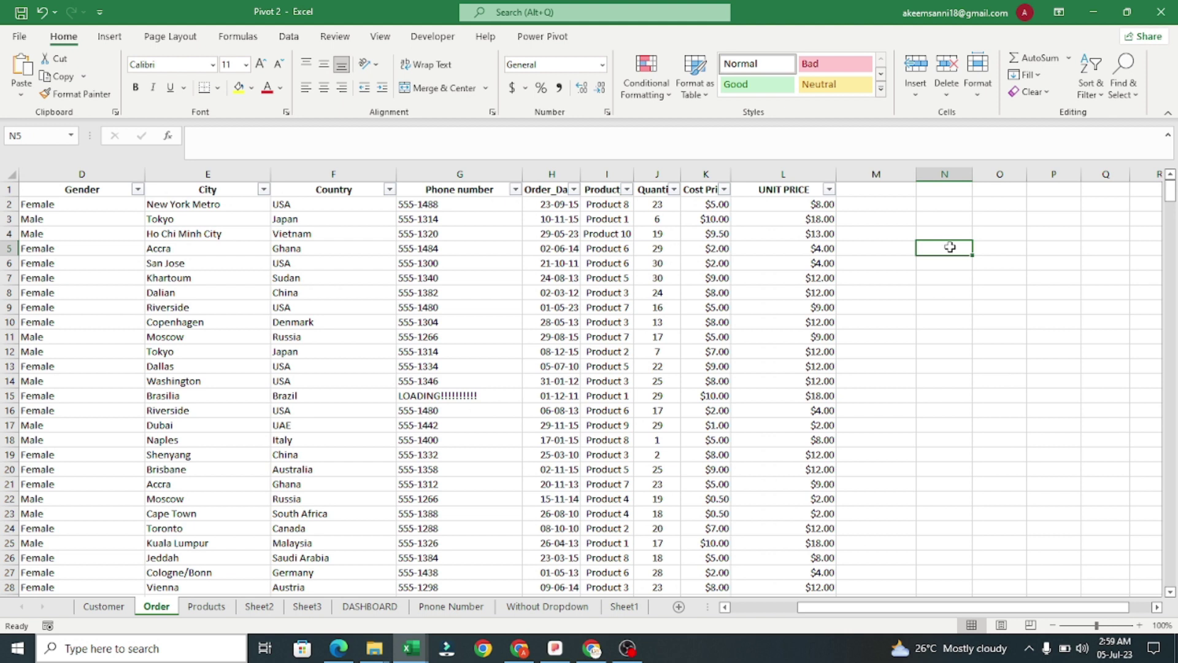
pyautogui.hotkey('ctrl', 'v')
# - In Order cell O5, enter =AVERAGEIF(I:I,N5,J:J), returning 15.175439
pyautogui.click(1005, 246)
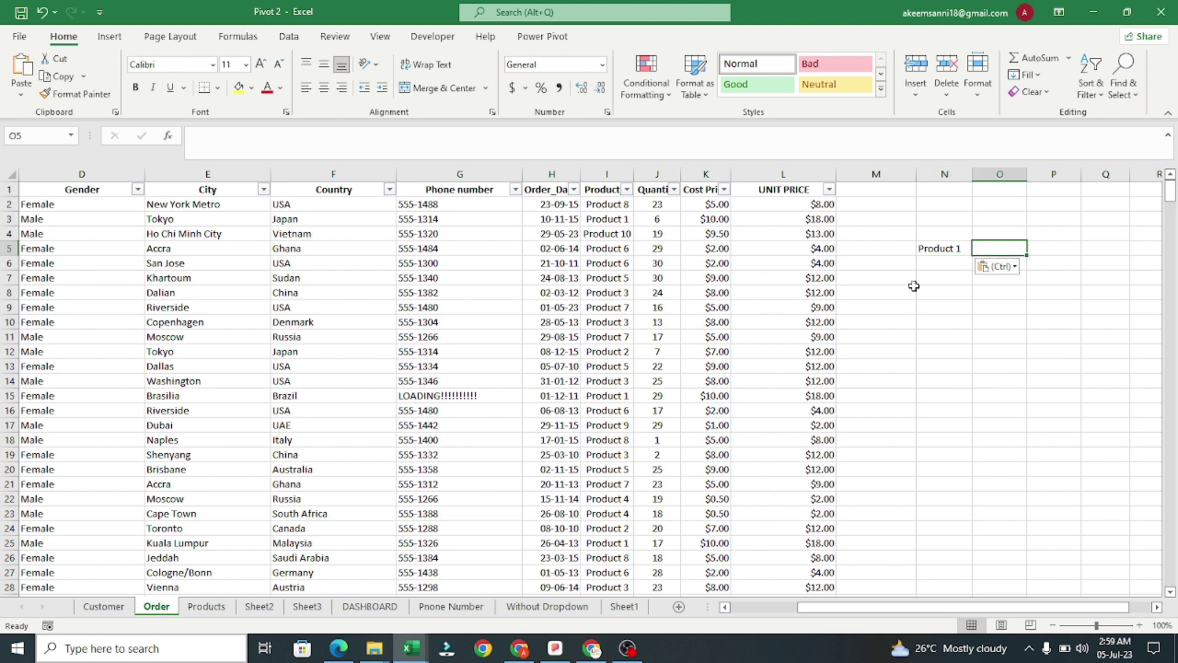
pyautogui.write('=')
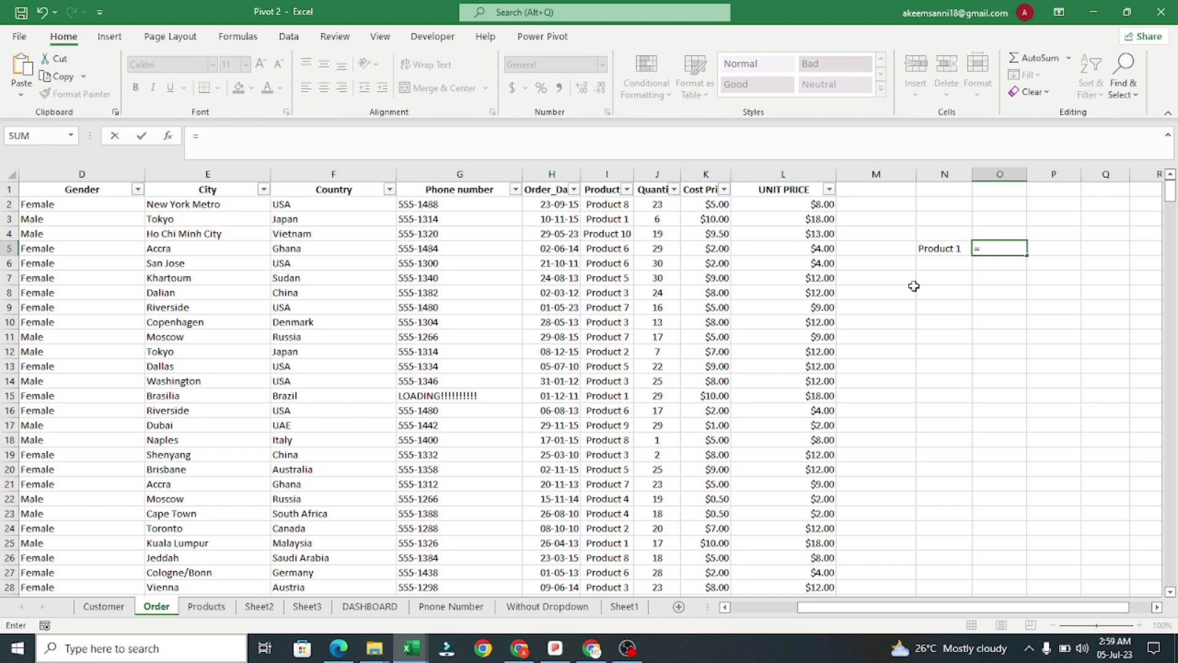
pyautogui.write('ave')
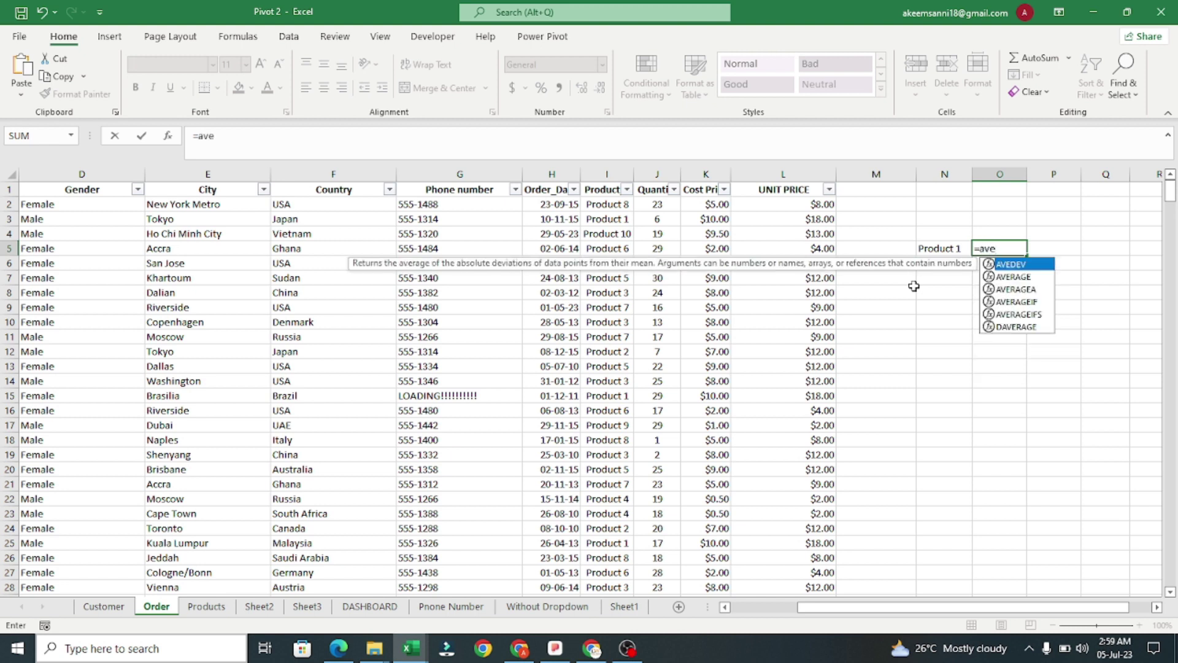
pyautogui.click(1033, 303)
pyautogui.doubleClick(1033, 305)
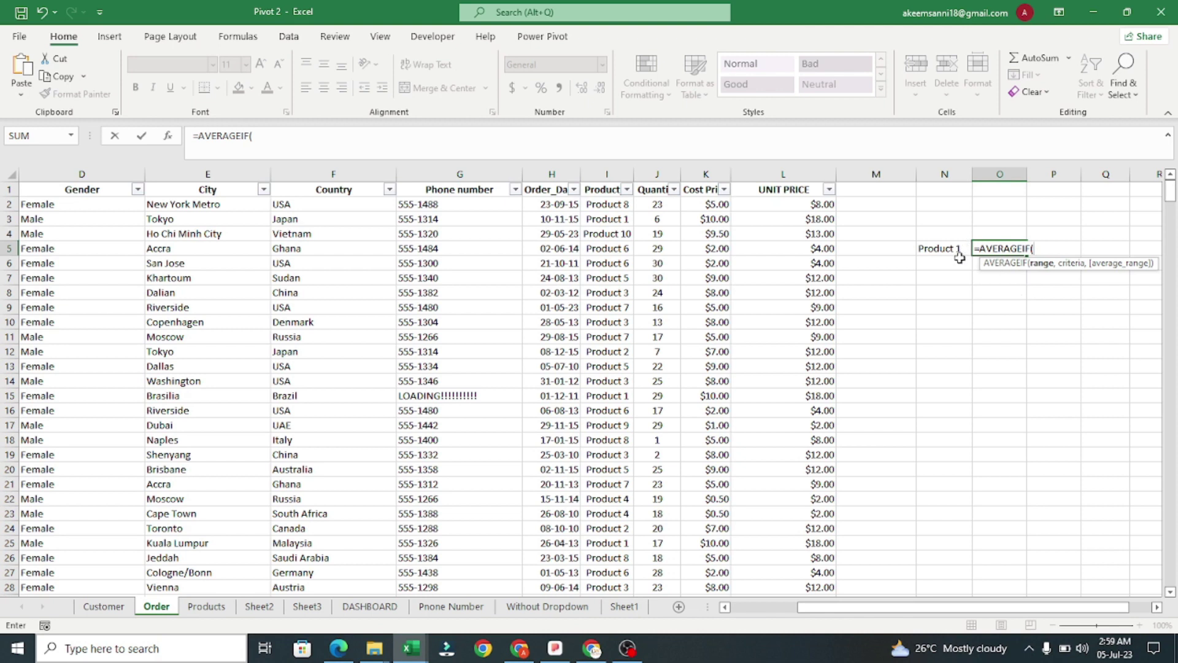
pyautogui.click(608, 175)
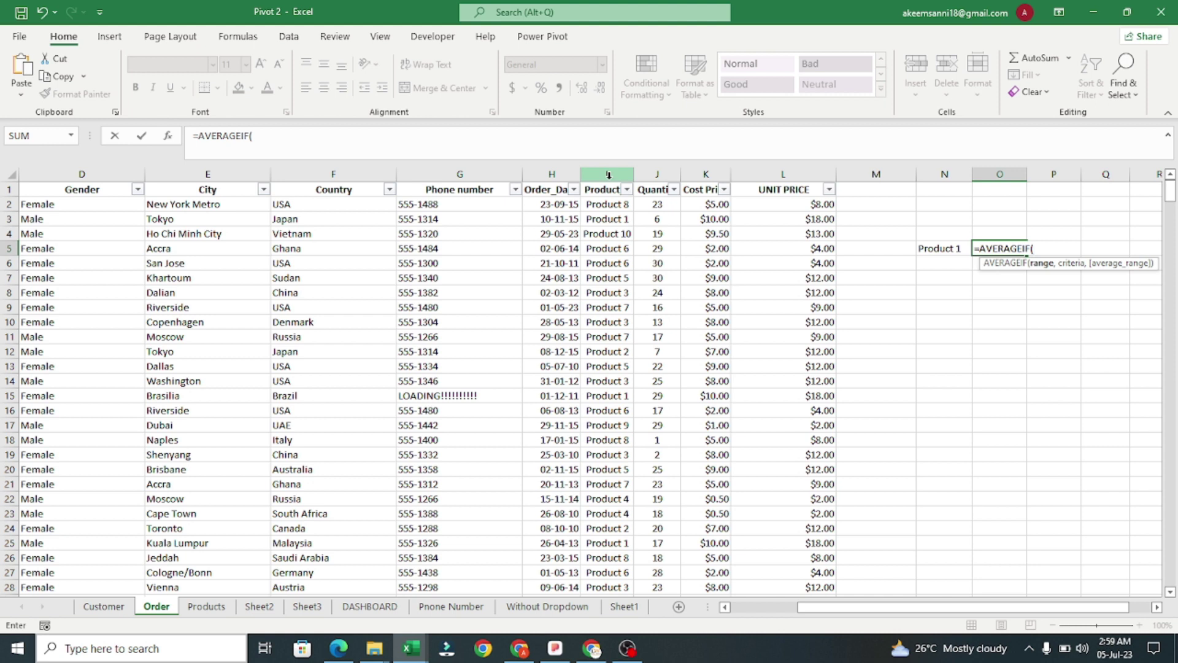
pyautogui.click(608, 175)
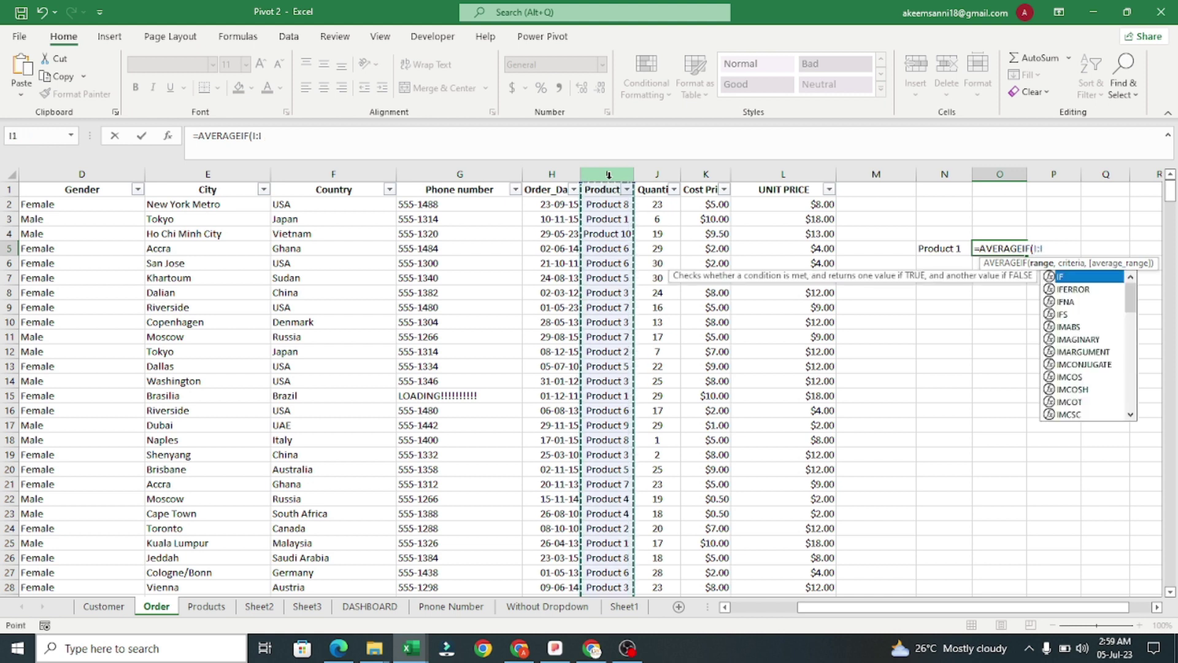
pyautogui.write(',')
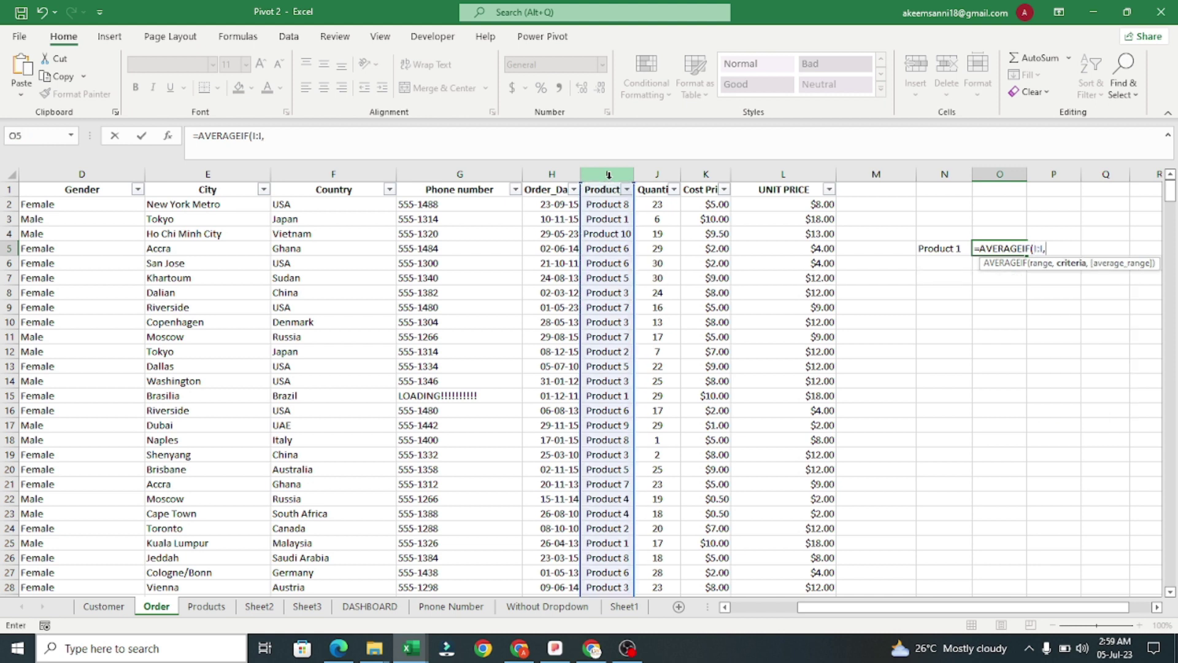
pyautogui.click(930, 246)
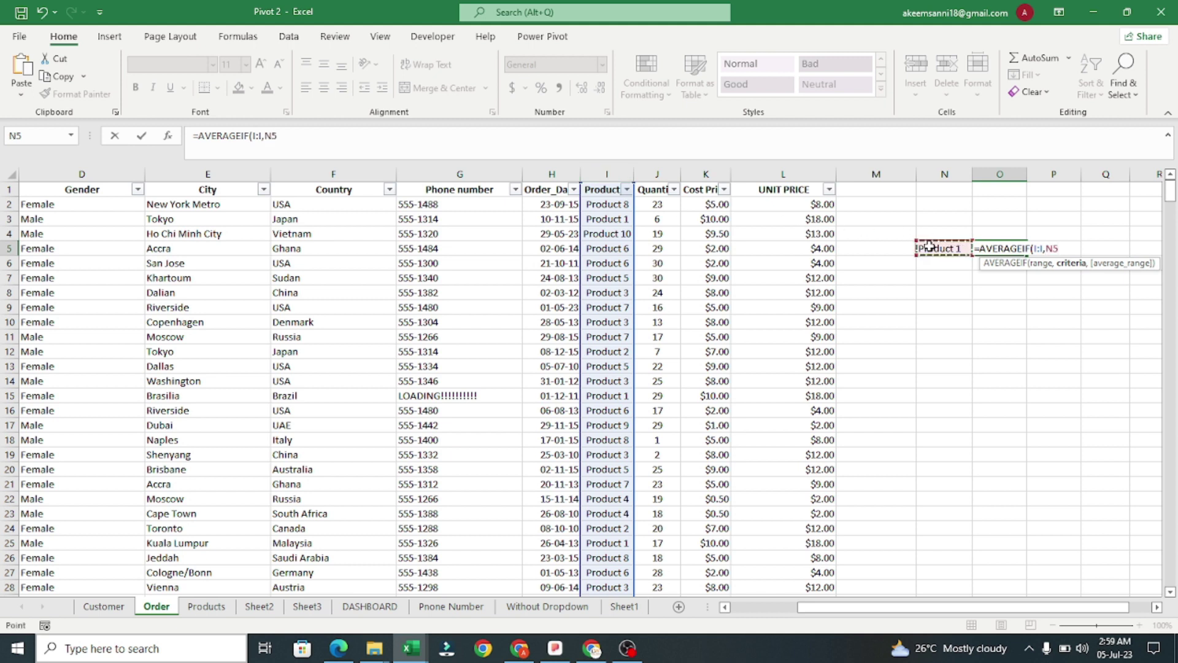
pyautogui.write(',')
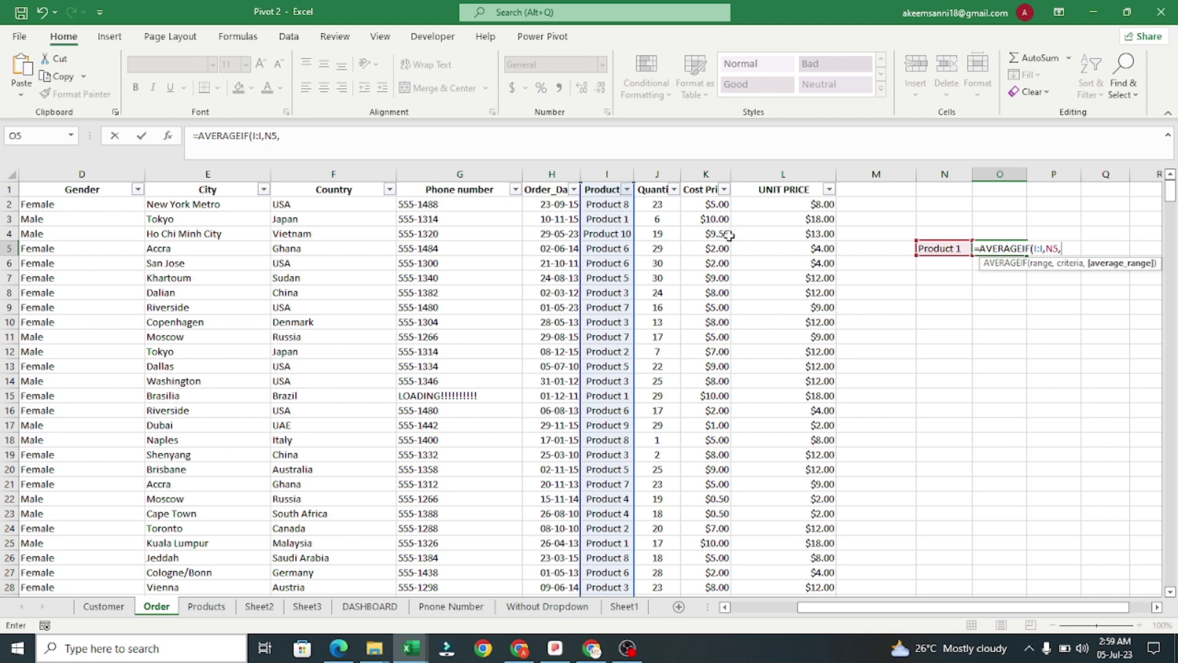
pyautogui.click(659, 176)
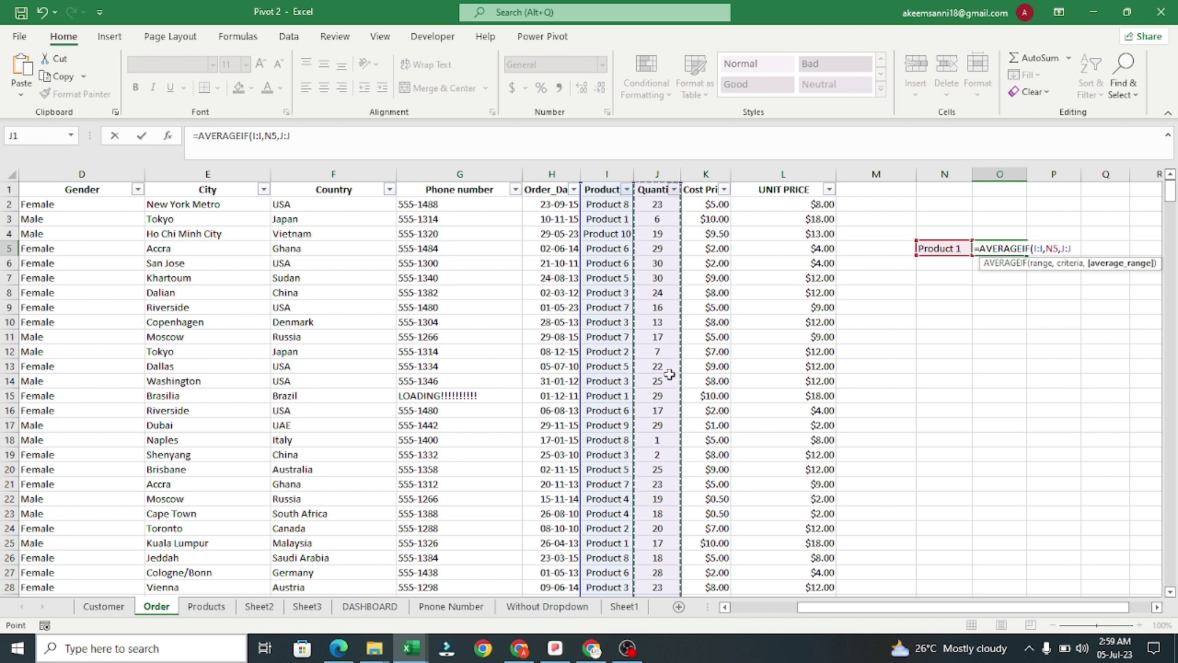
pyautogui.write(')')
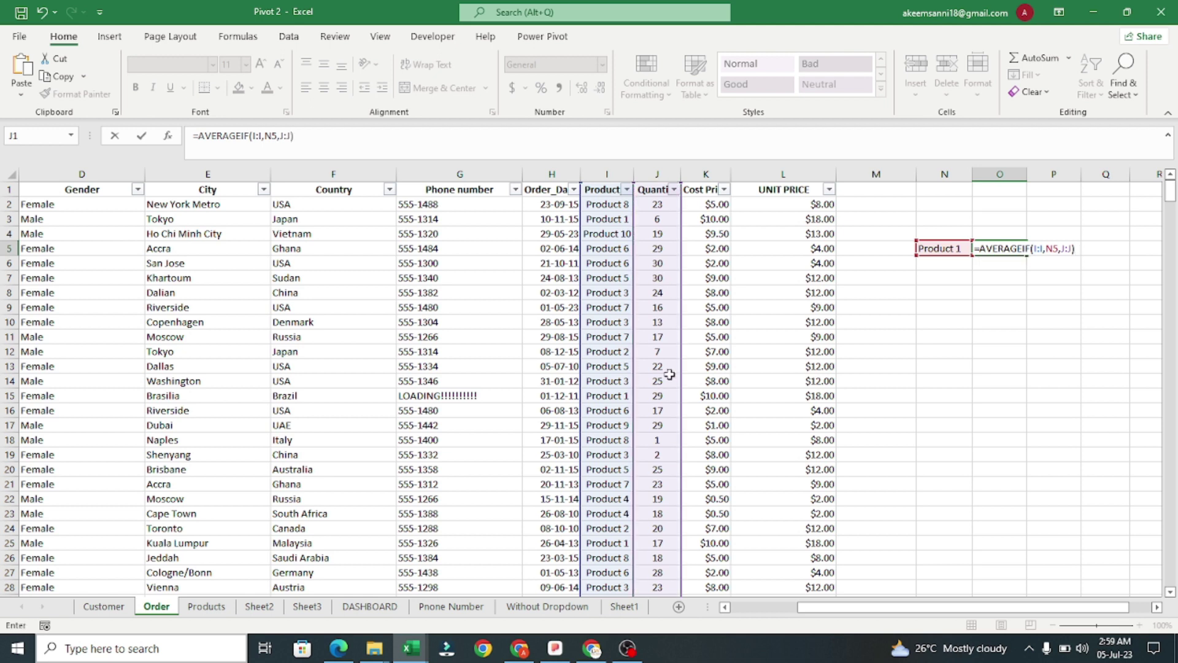
pyautogui.press('Return')
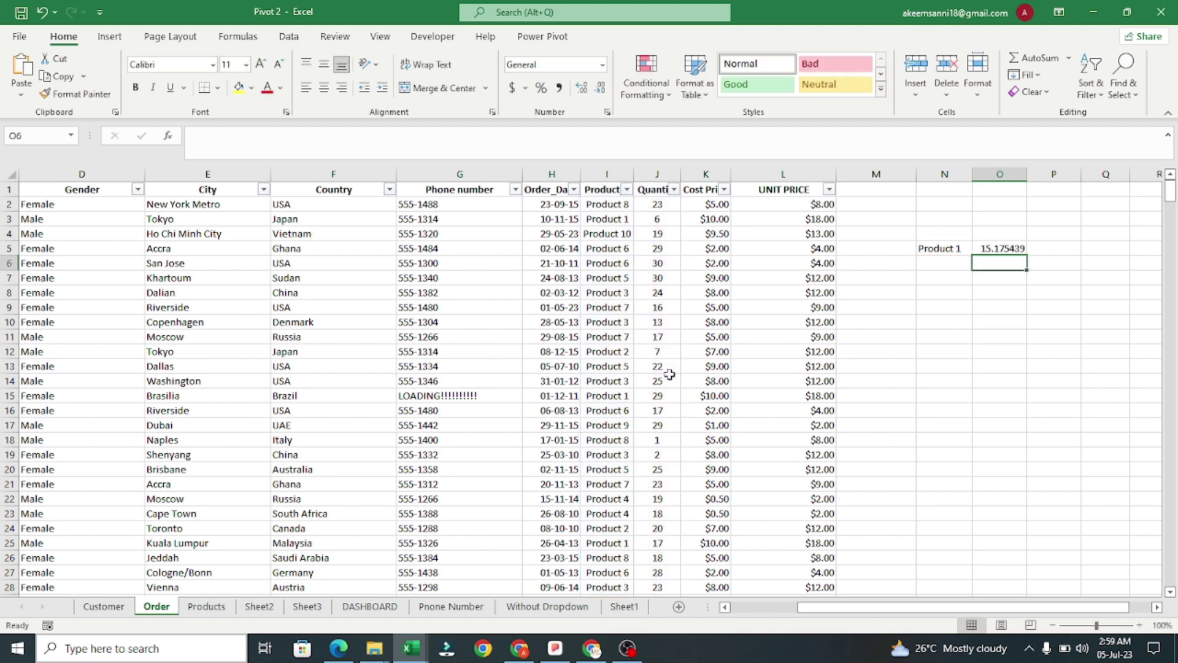
pyautogui.click(1004, 247)
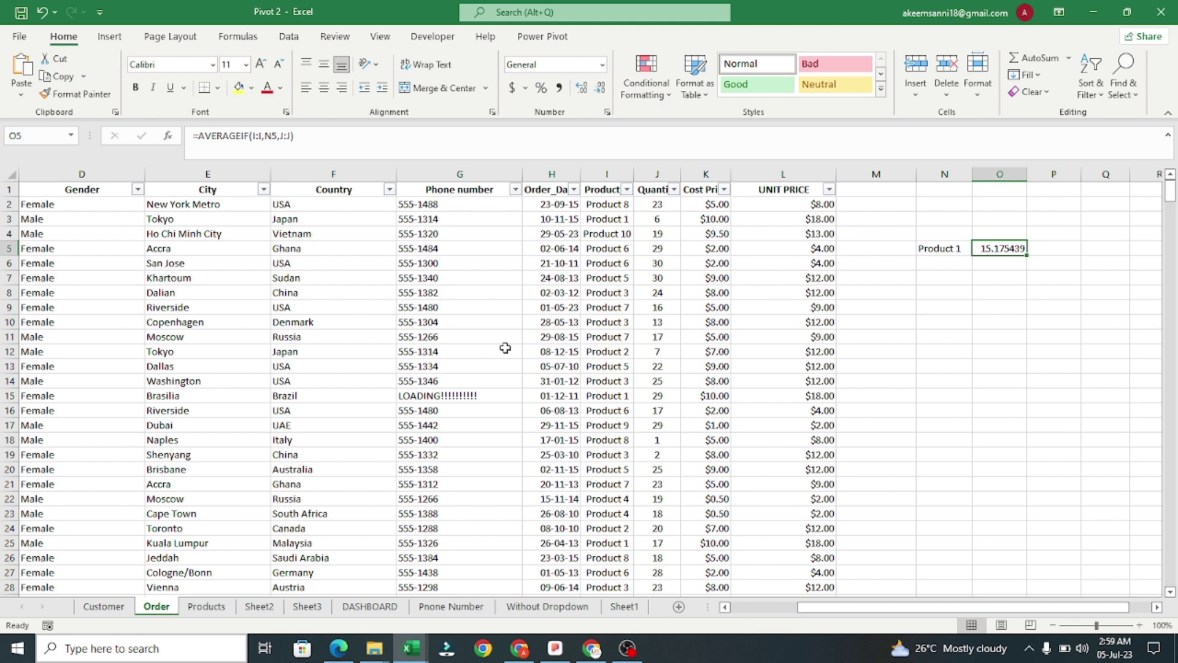
# - Start an AVERAGEIFS formula in Products cell J2 under Female AVG
pyautogui.click(208, 607)
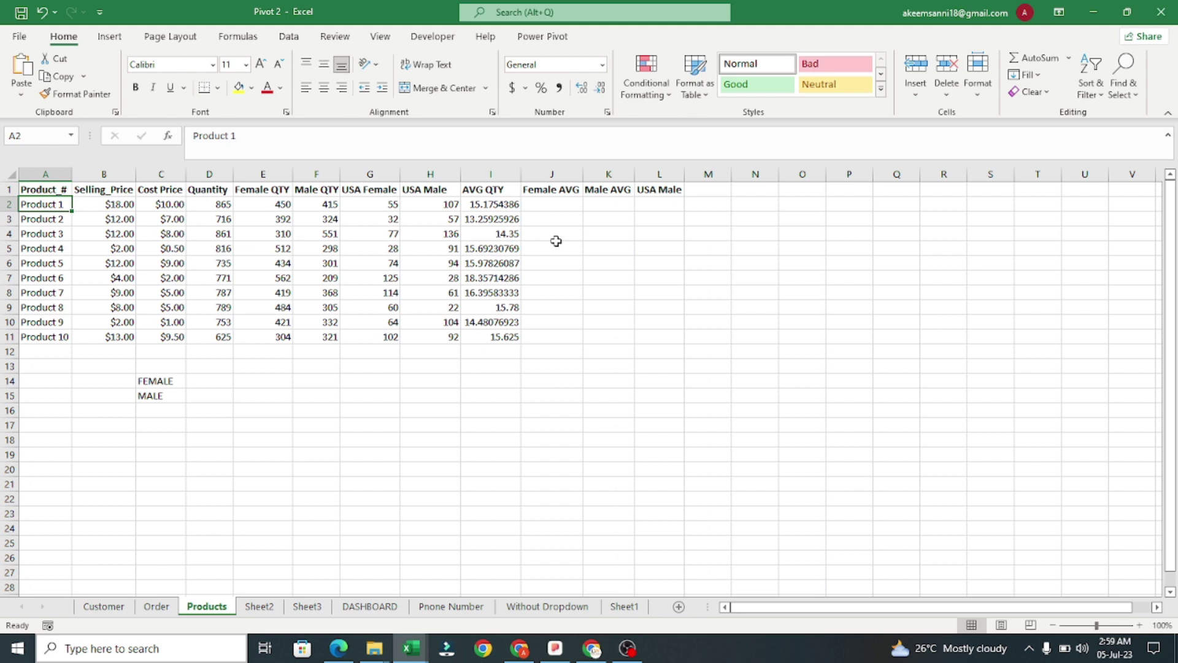
pyautogui.click(553, 203)
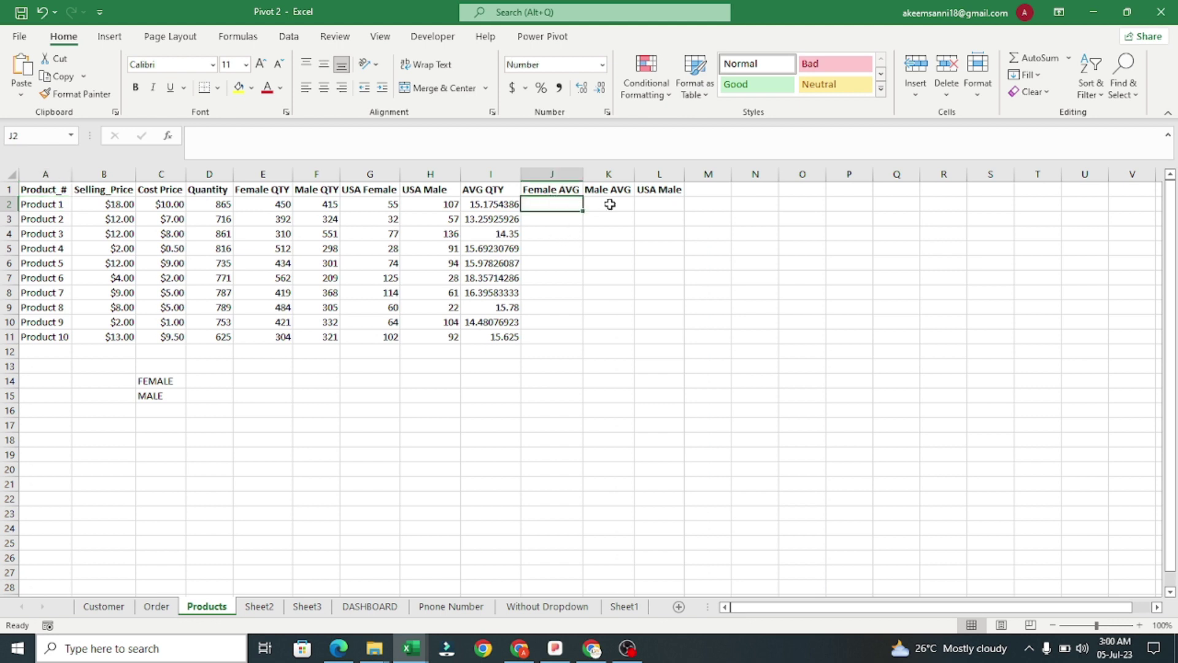
pyautogui.click(646, 209)
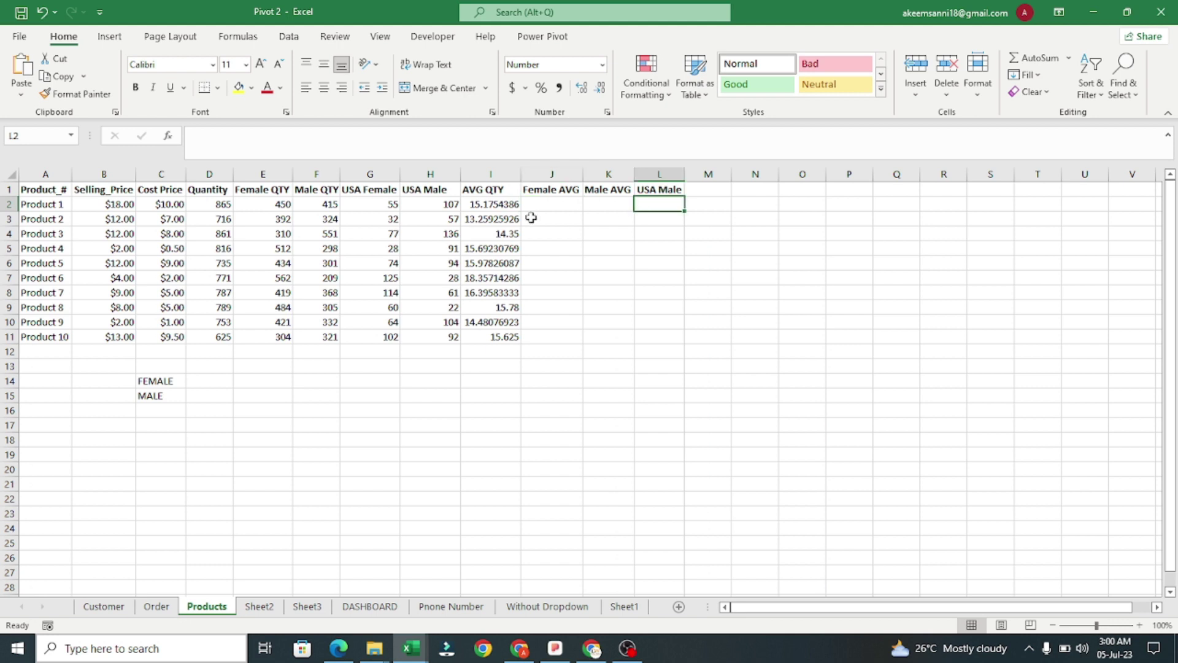
pyautogui.click(558, 200)
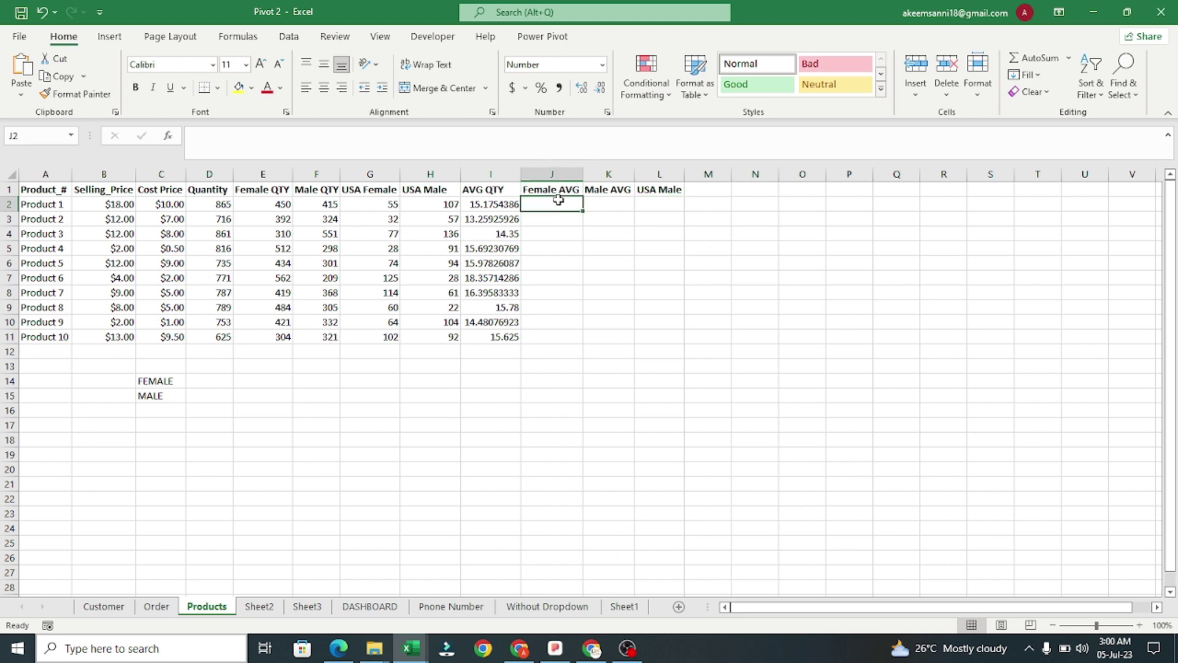
pyautogui.write('=')
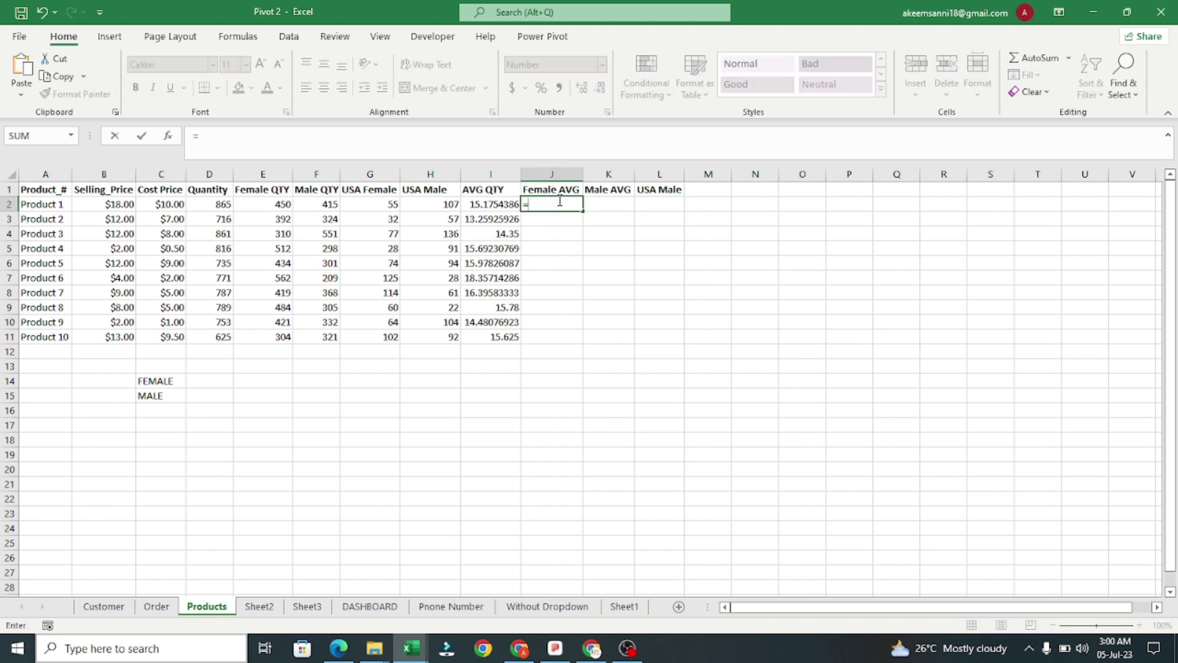
pyautogui.write('av')
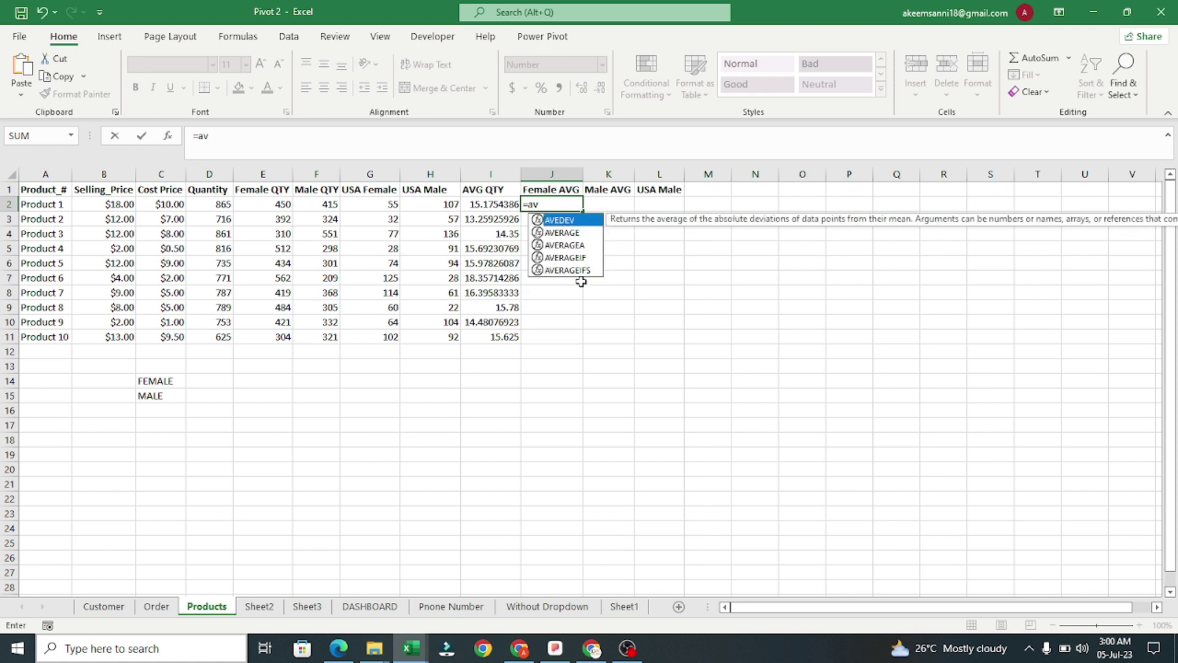
pyautogui.click(580, 272)
pyautogui.doubleClick(579, 272)
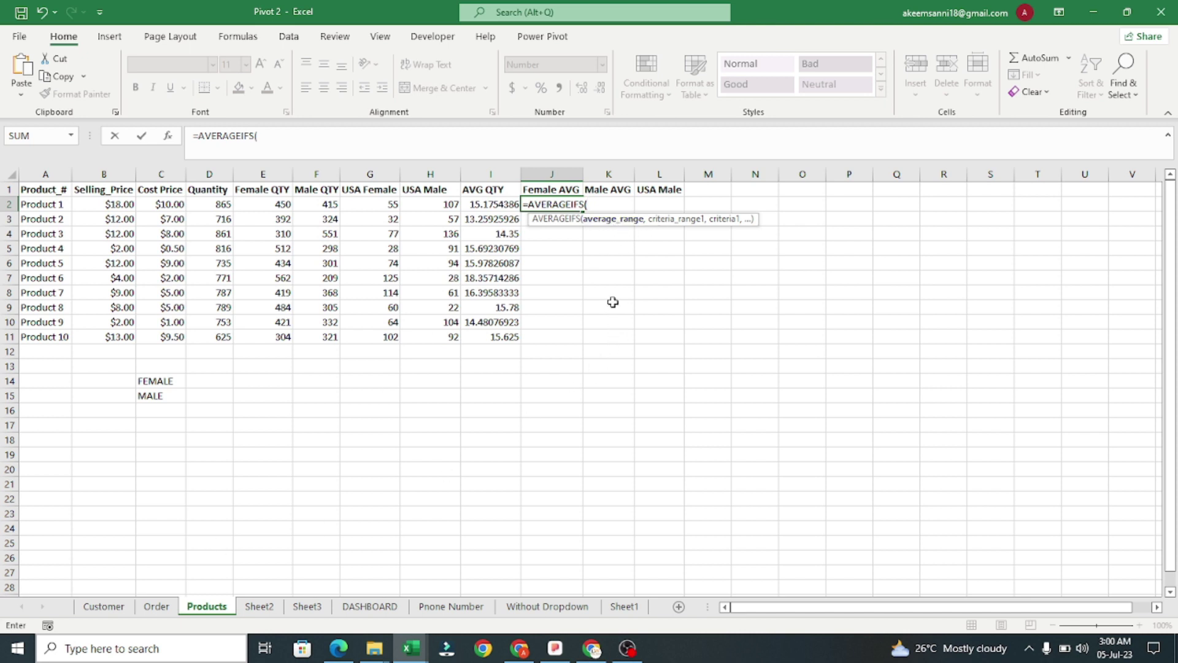
# - Average Order!J:J where Order!I:I matches Products!A2
pyautogui.click(157, 606)
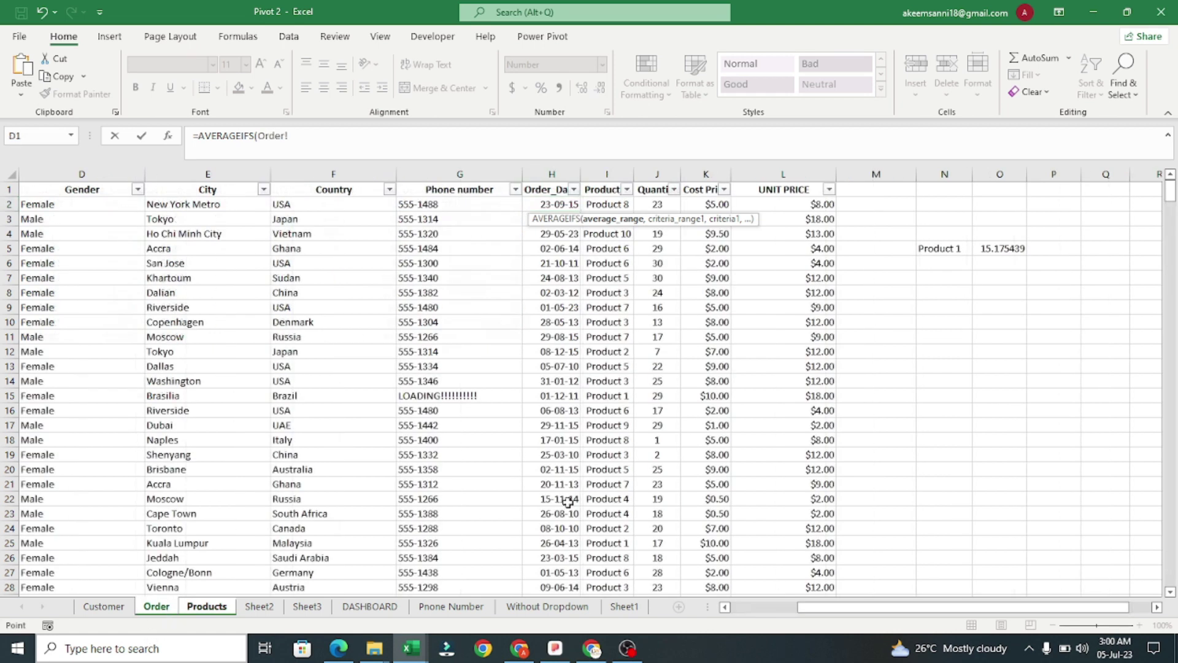
pyautogui.click(656, 173)
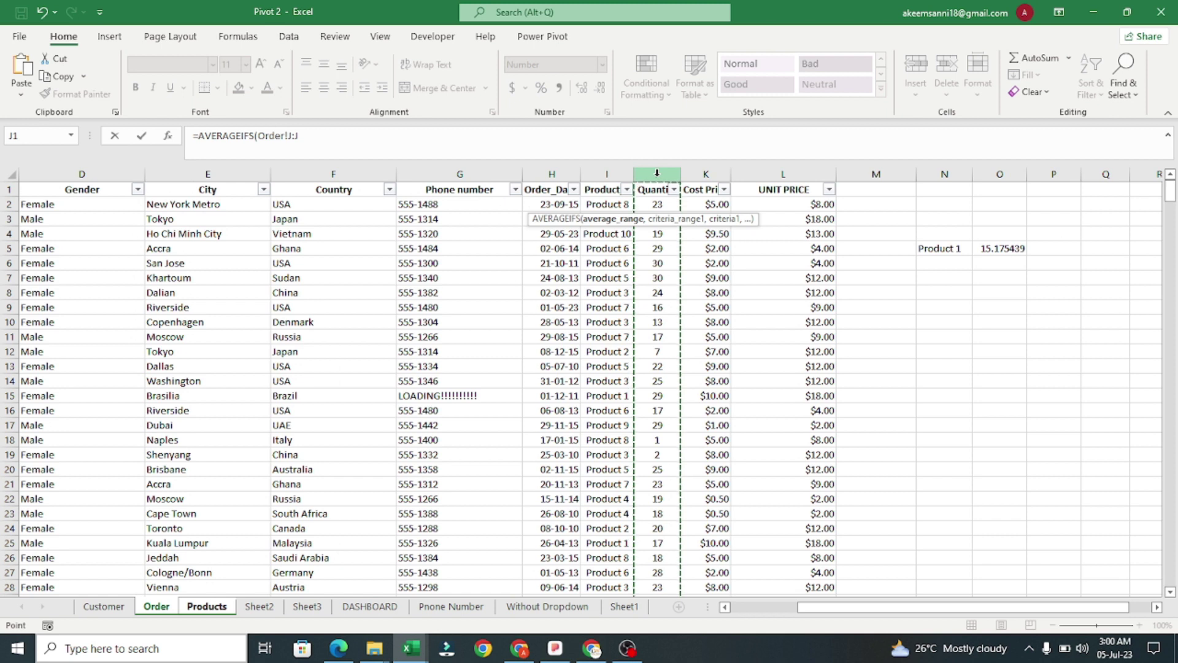
pyautogui.write(',')
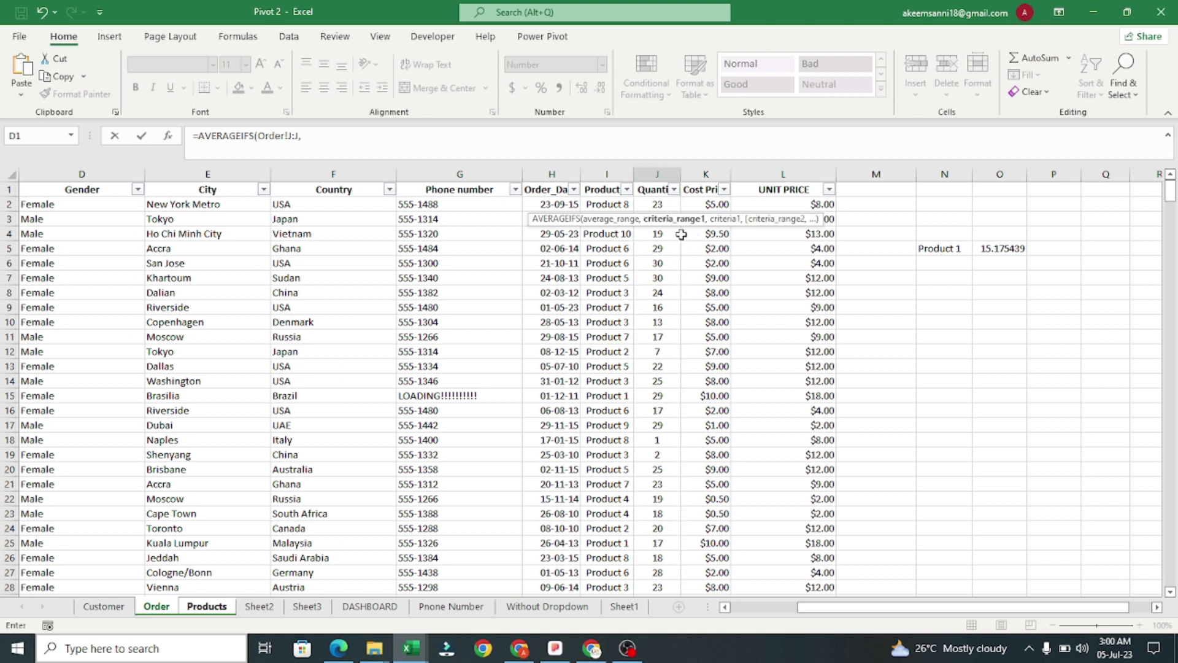
pyautogui.click(608, 175)
pyautogui.write(',')
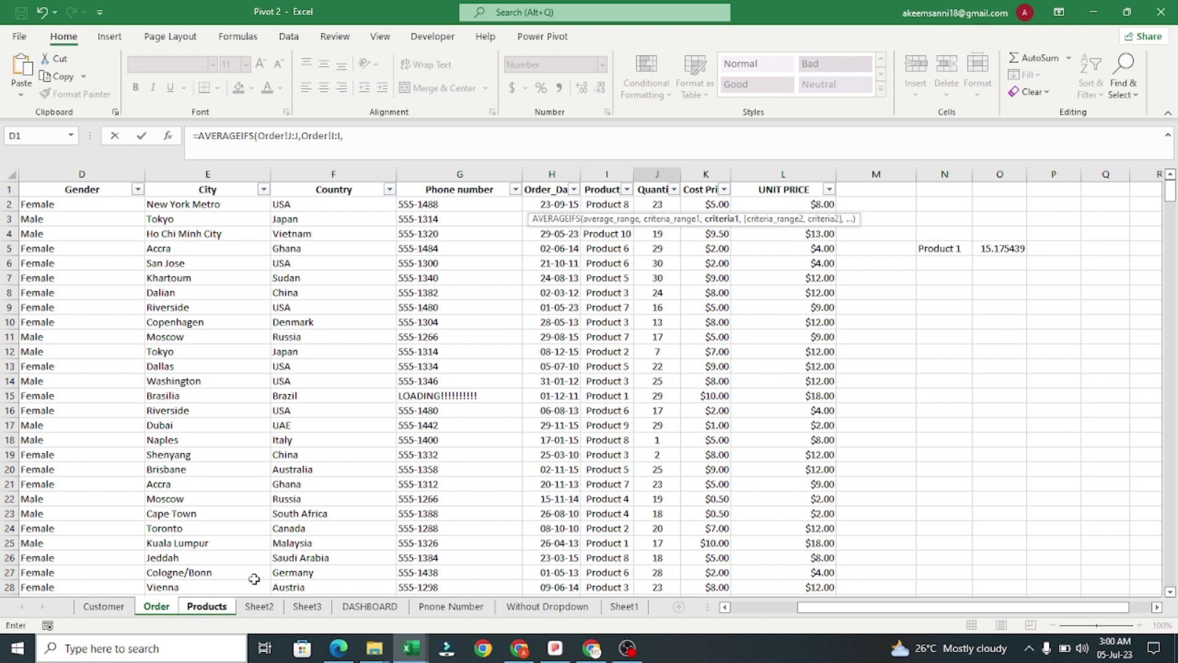
pyautogui.click(223, 606)
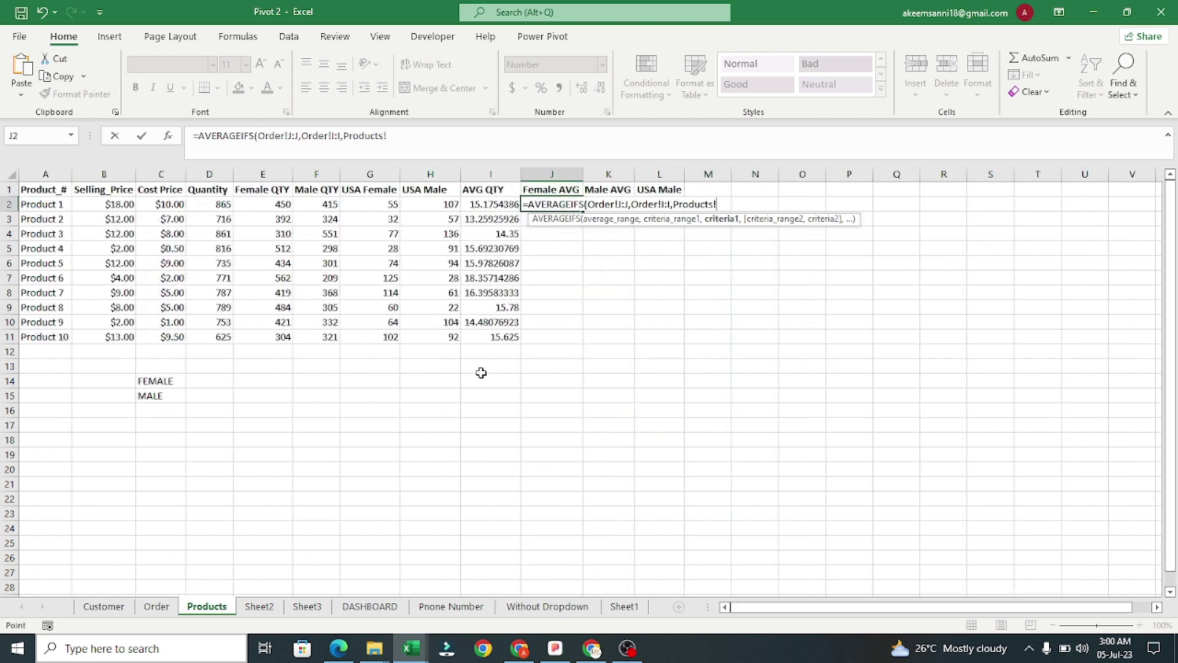
pyautogui.click(47, 205)
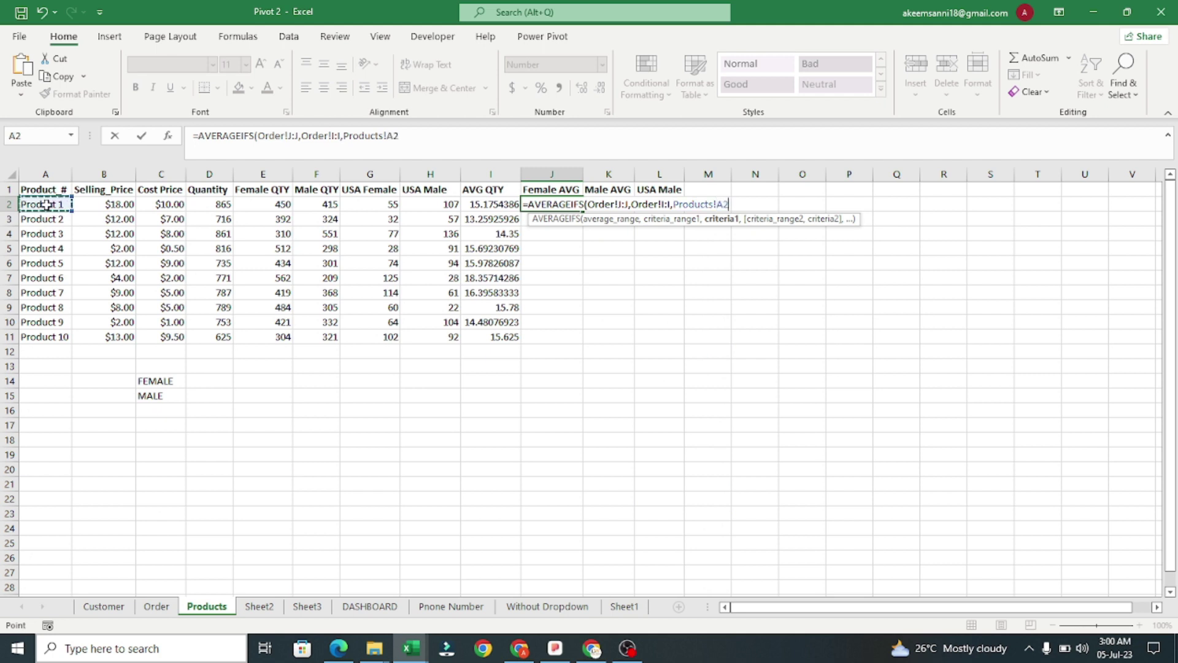
pyautogui.write(',')
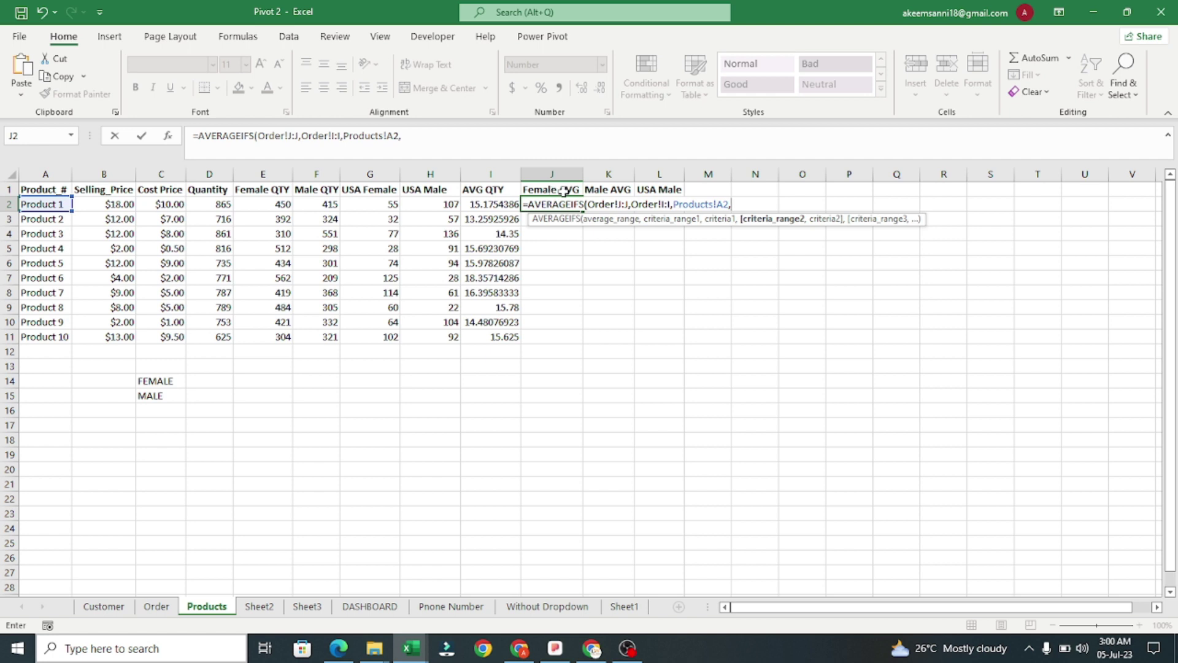
# - Add the Order!D:D "Female" criterion, commit, and fill J2 down to Product 10
pyautogui.click(161, 606)
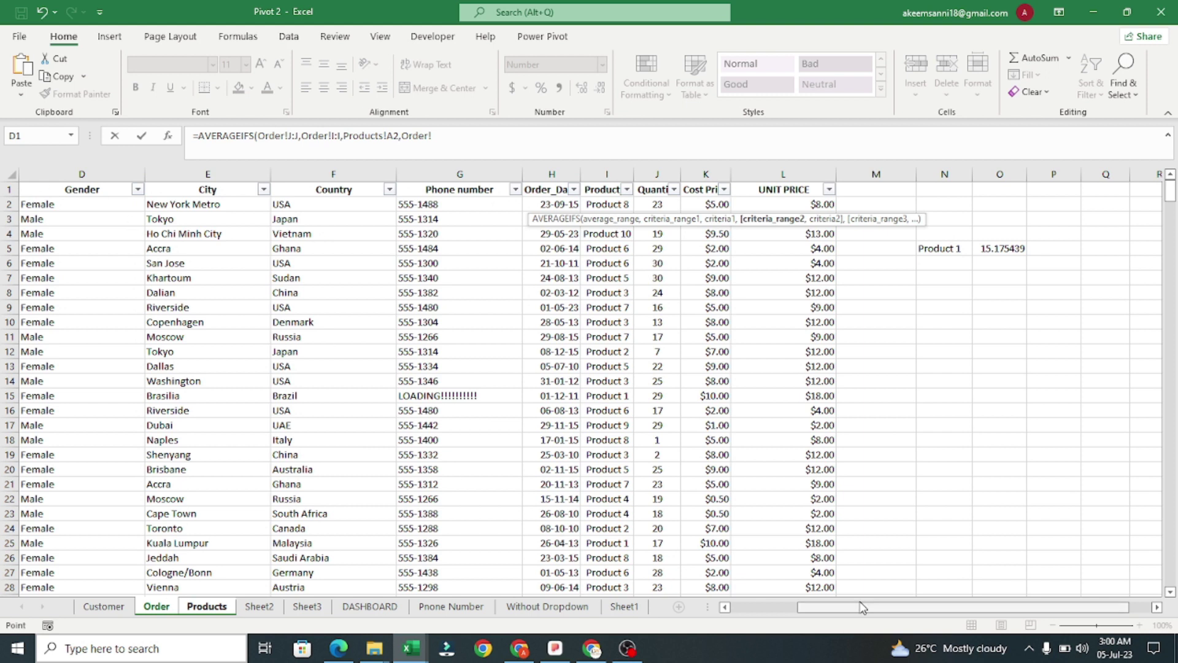
pyautogui.hscroll(-3, 858, 610)
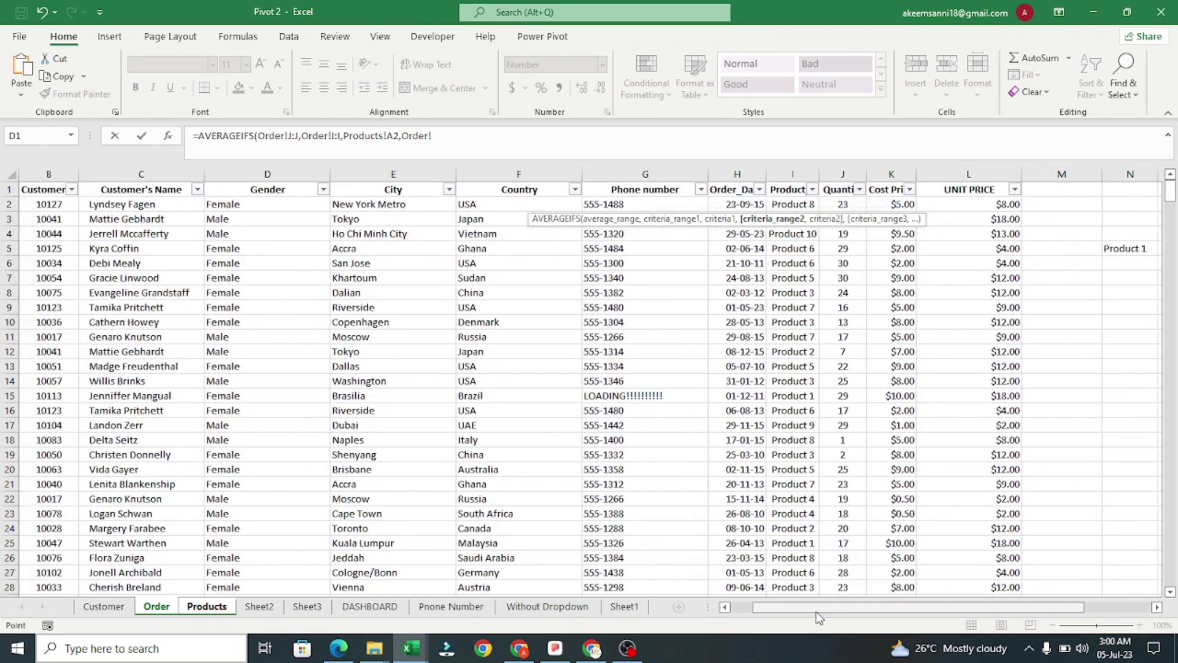
pyautogui.click(275, 166)
pyautogui.write(',"Female')
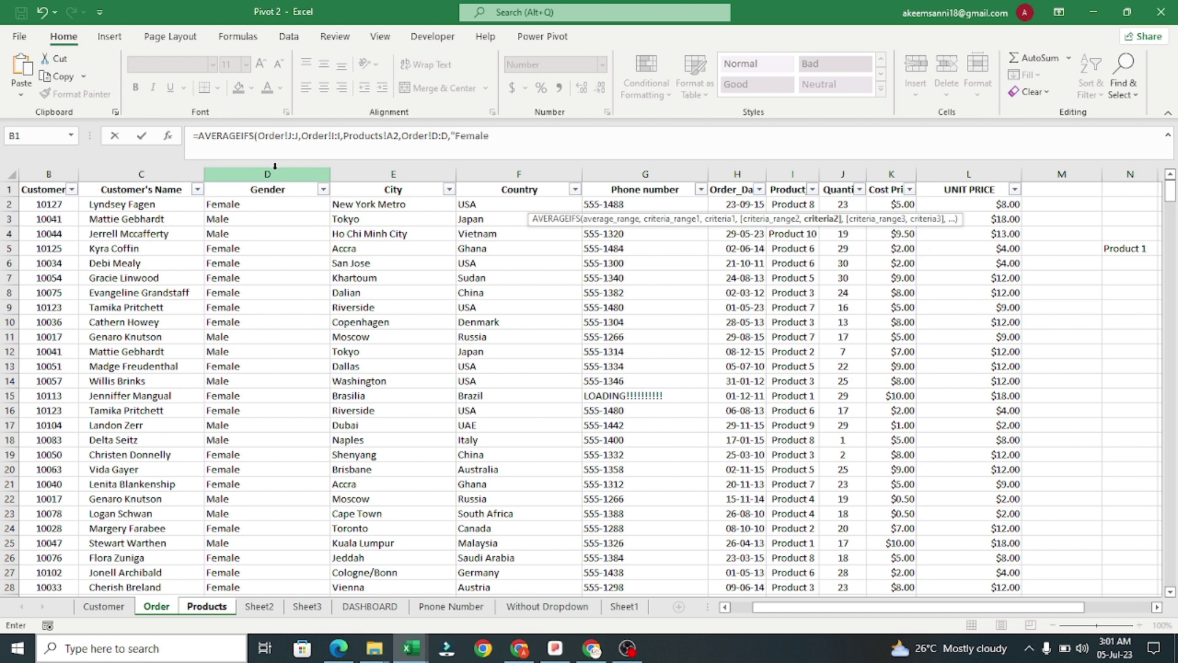
pyautogui.write('")')
pyautogui.press('Return')
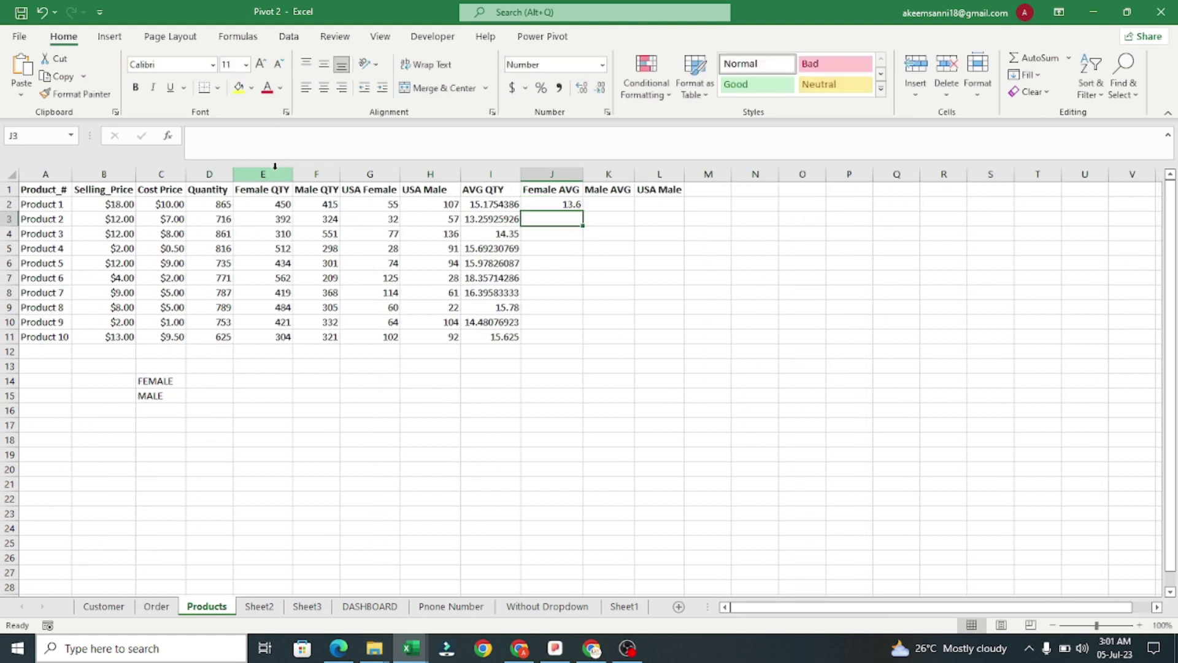
pyautogui.click(565, 204)
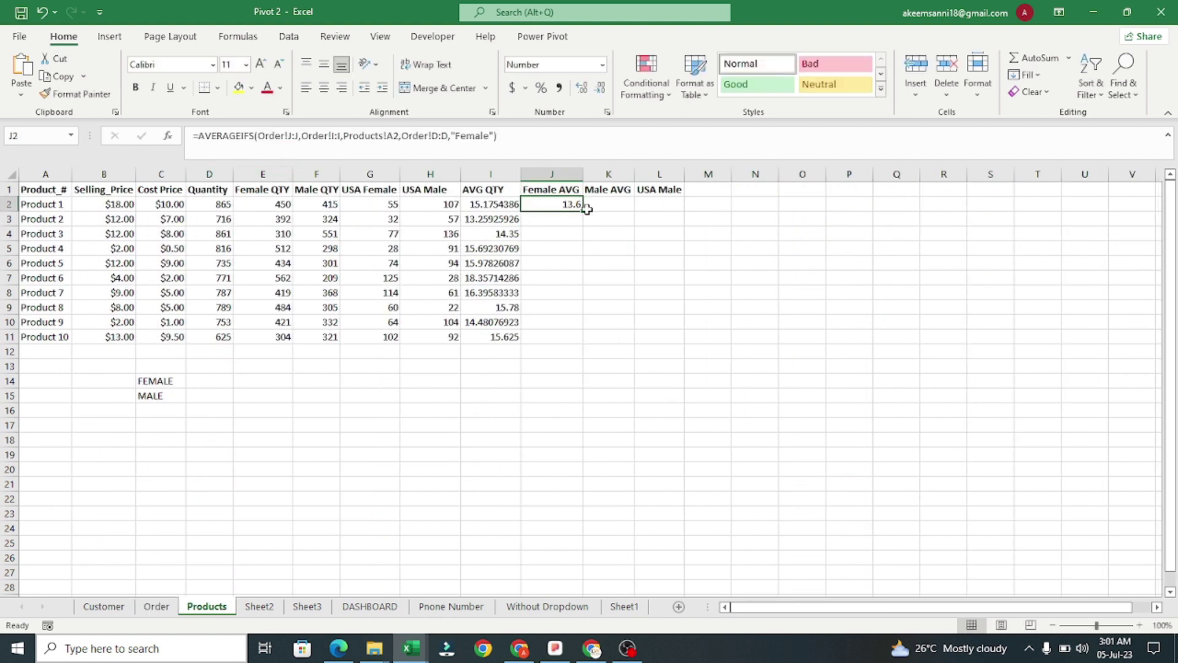
pyautogui.doubleClick(586, 212)
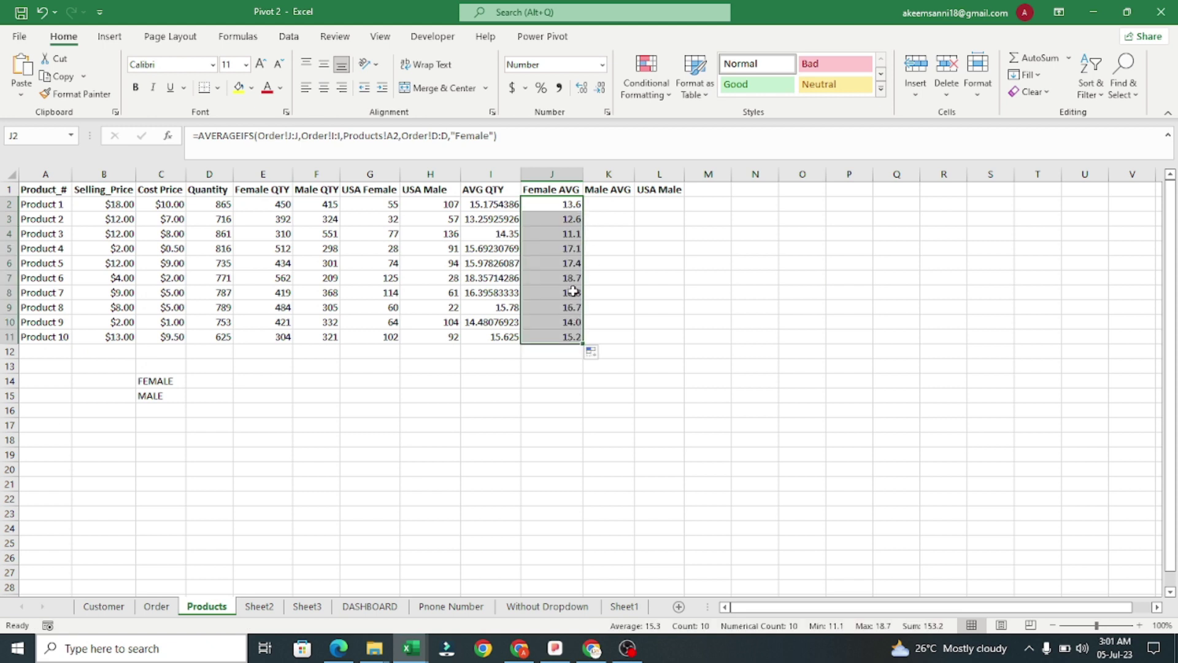
# - Start an AVERAGEIFS formula in K2 under Male AVG
pyautogui.click(613, 205)
pyautogui.write('=')
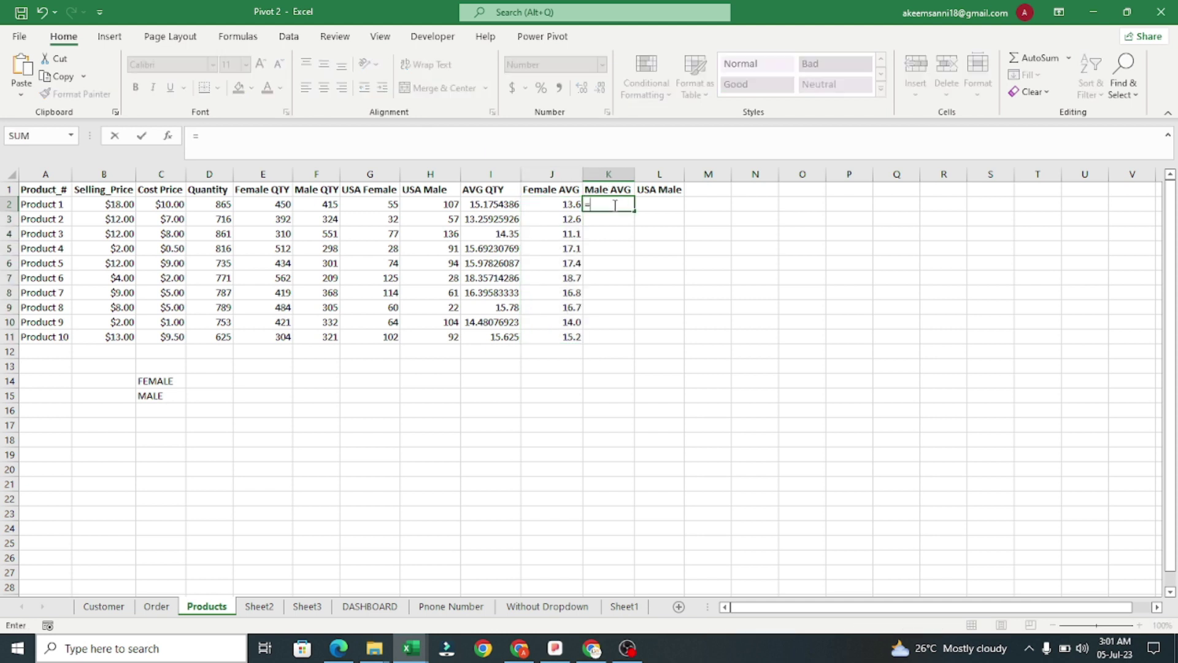
pyautogui.press('capslock')
pyautogui.write('AV')
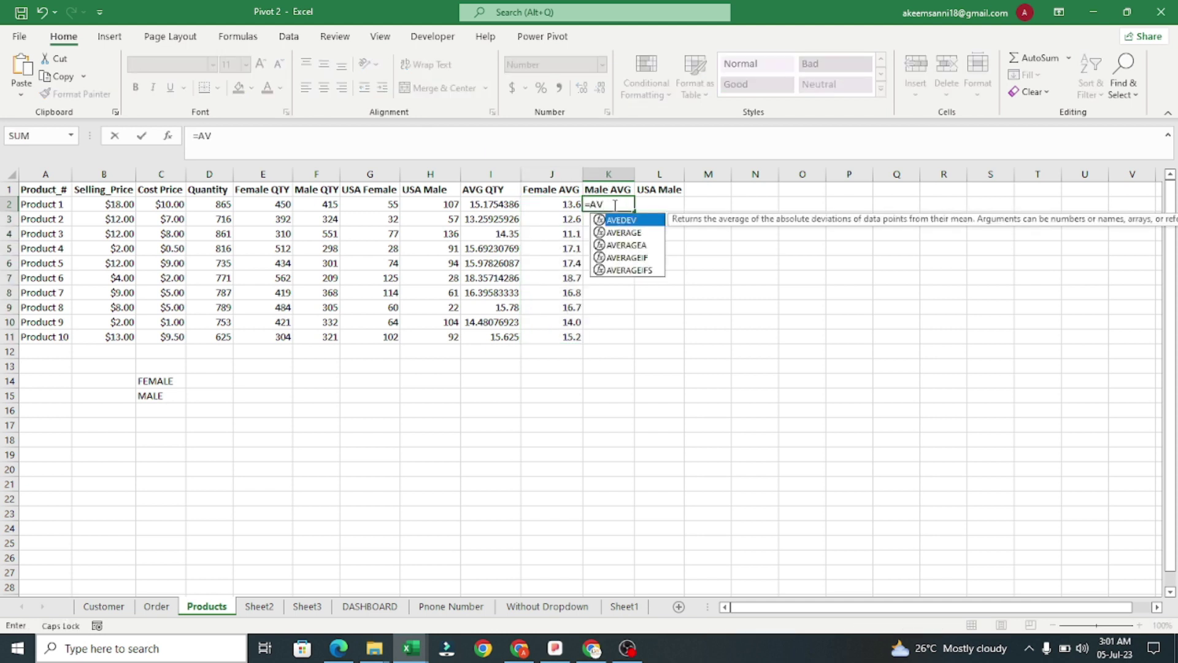
pyautogui.press('BackSpace')
pyautogui.press('BackSpace')
pyautogui.press('capslock')
pyautogui.write('Ave')
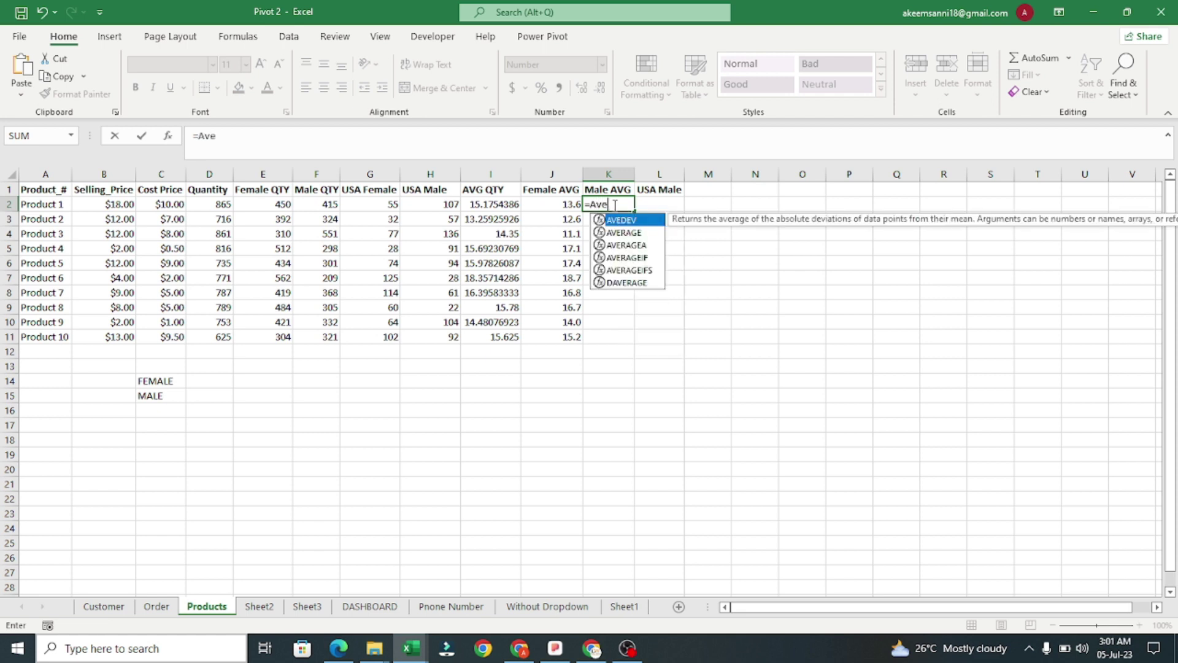
pyautogui.click(638, 271)
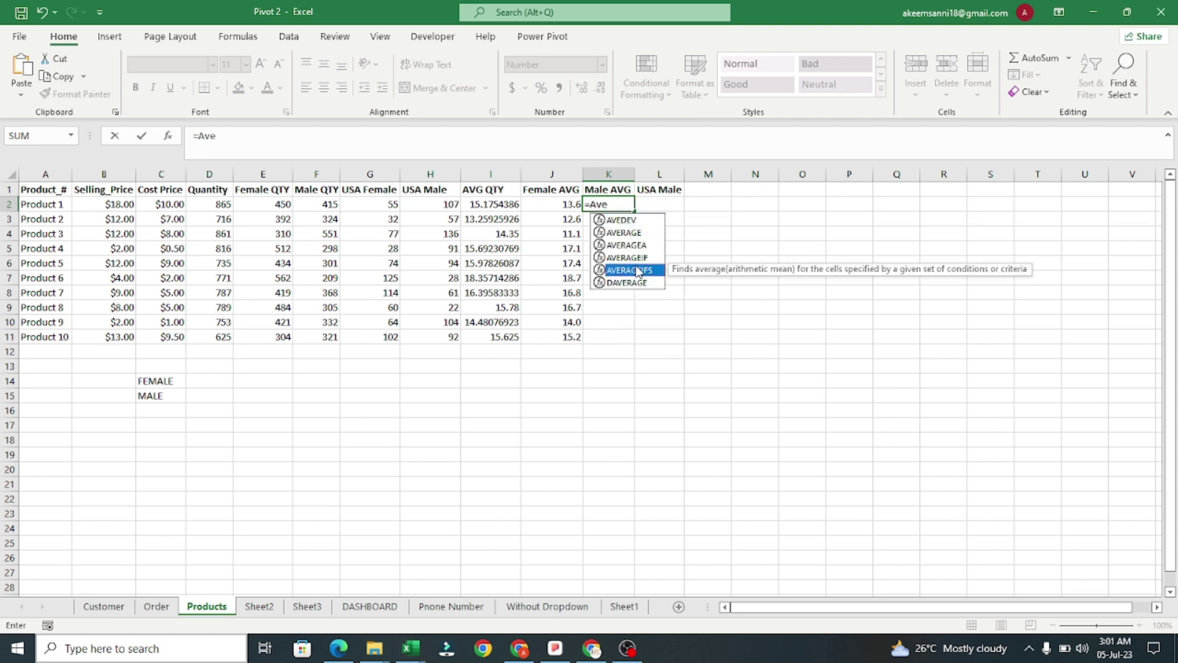
pyautogui.doubleClick(638, 272)
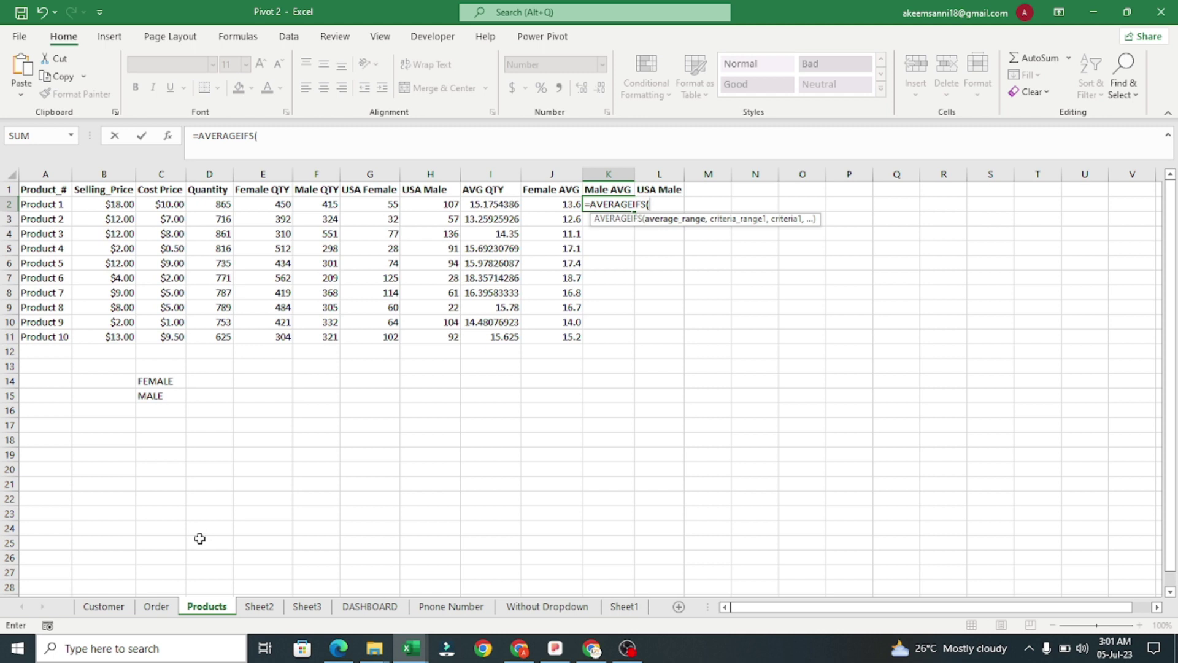
# - Complete K2 as =AVERAGEIFS(Order!J:J,Order!D:D,"Male",Order!I:I,Products!A2)
pyautogui.click(157, 606)
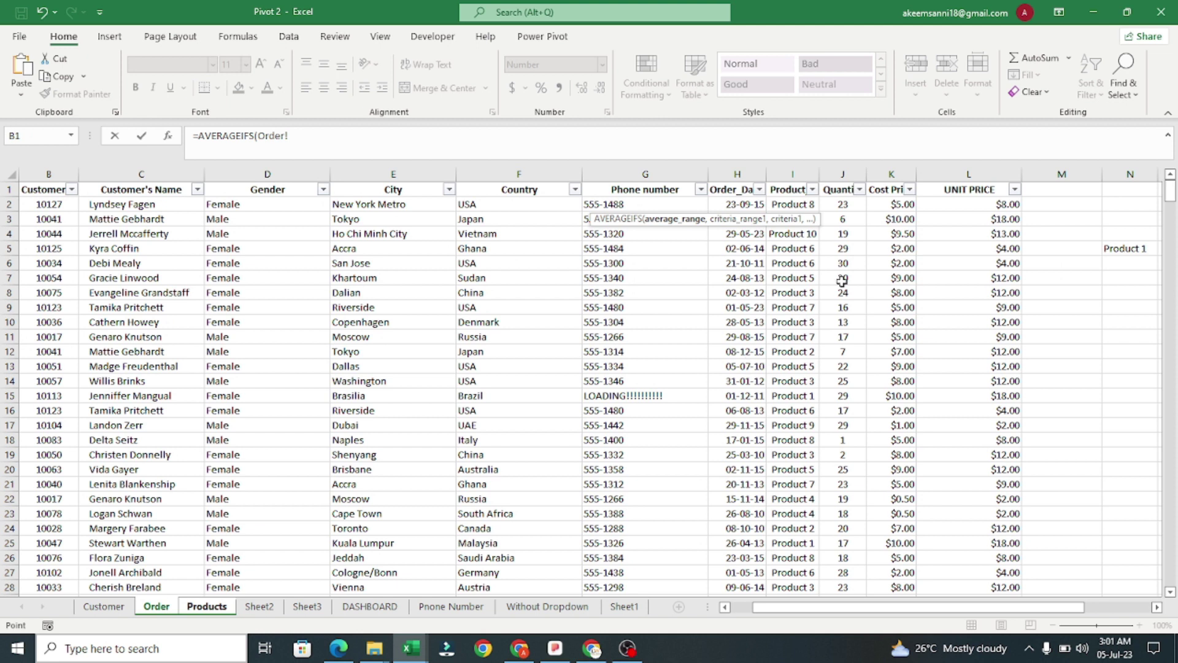
pyautogui.click(841, 174)
pyautogui.write(',')
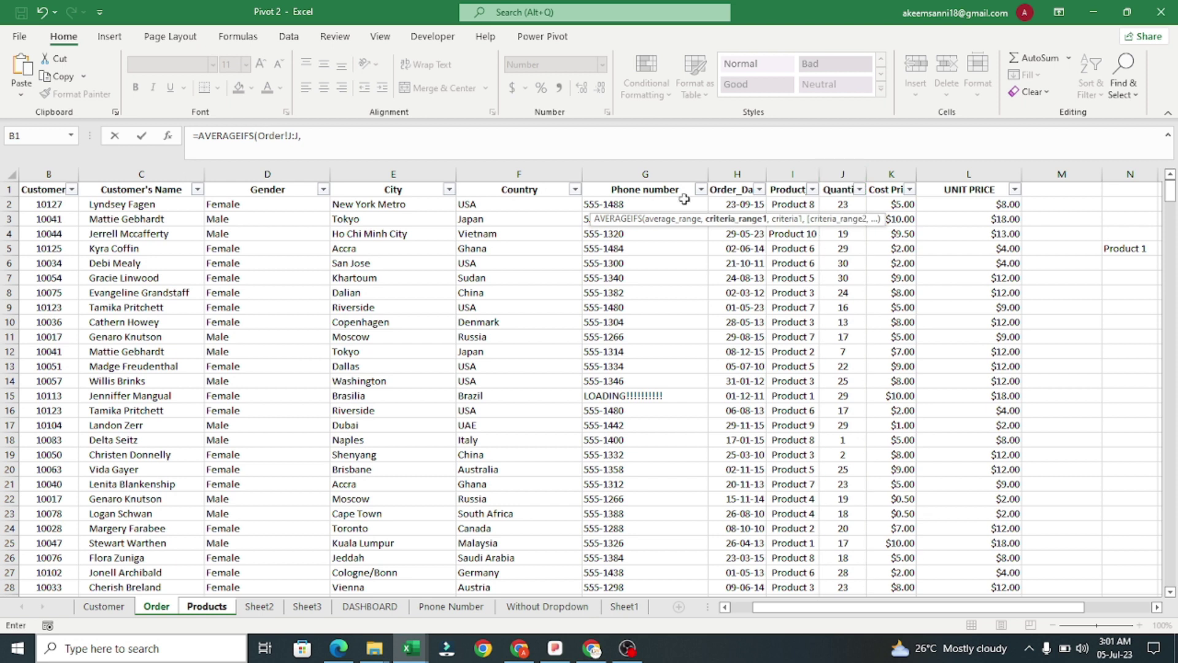
pyautogui.click(291, 174)
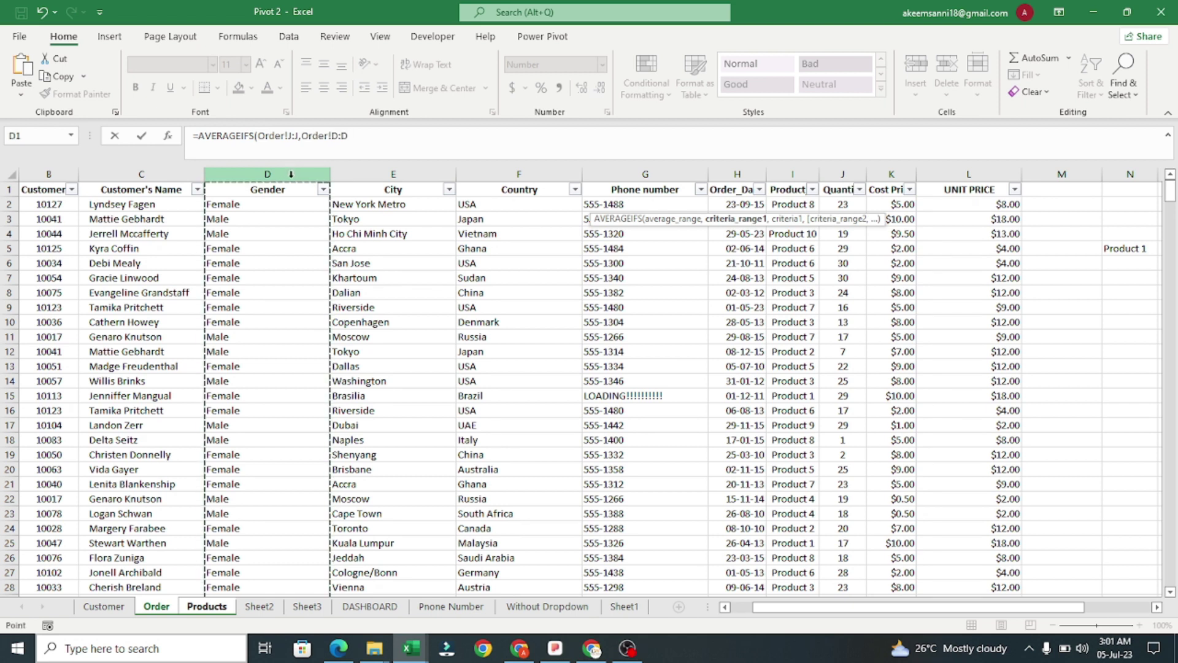
pyautogui.write(',"Male')
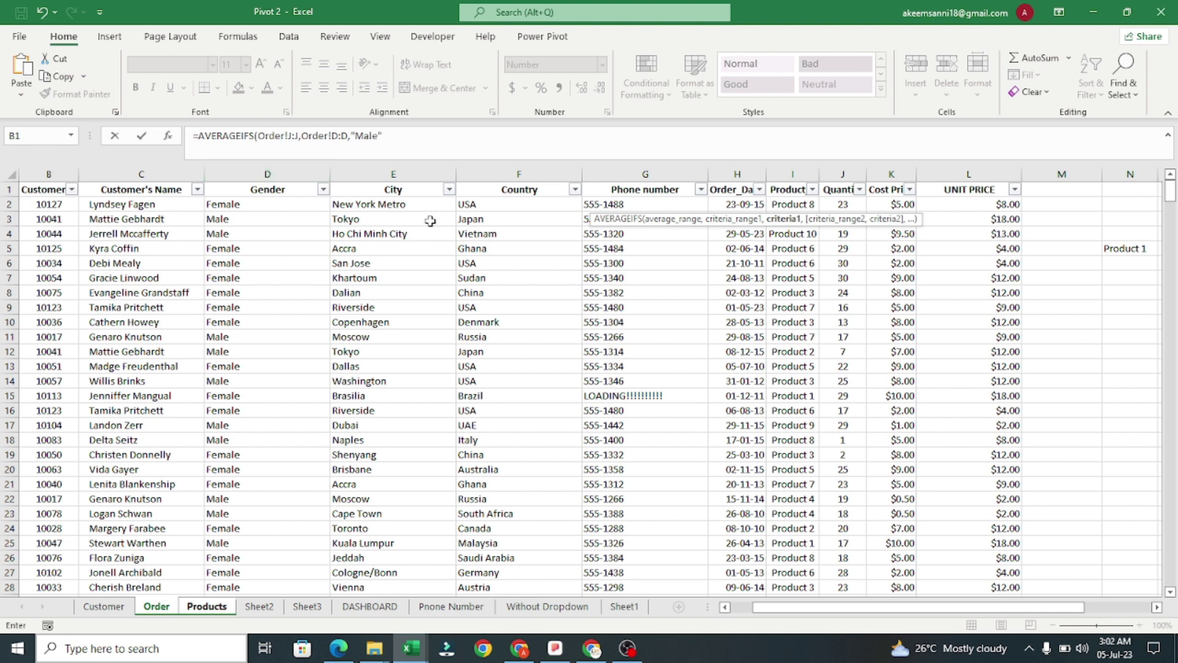
pyautogui.write(',')
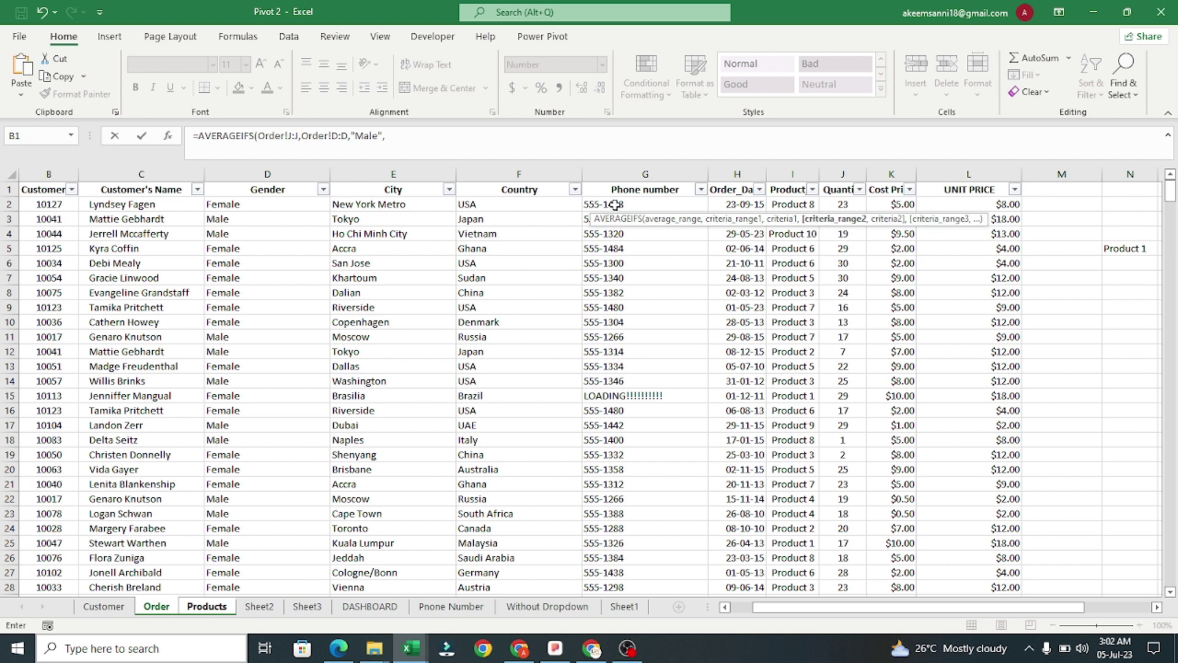
pyautogui.click(790, 175)
pyautogui.write(',')
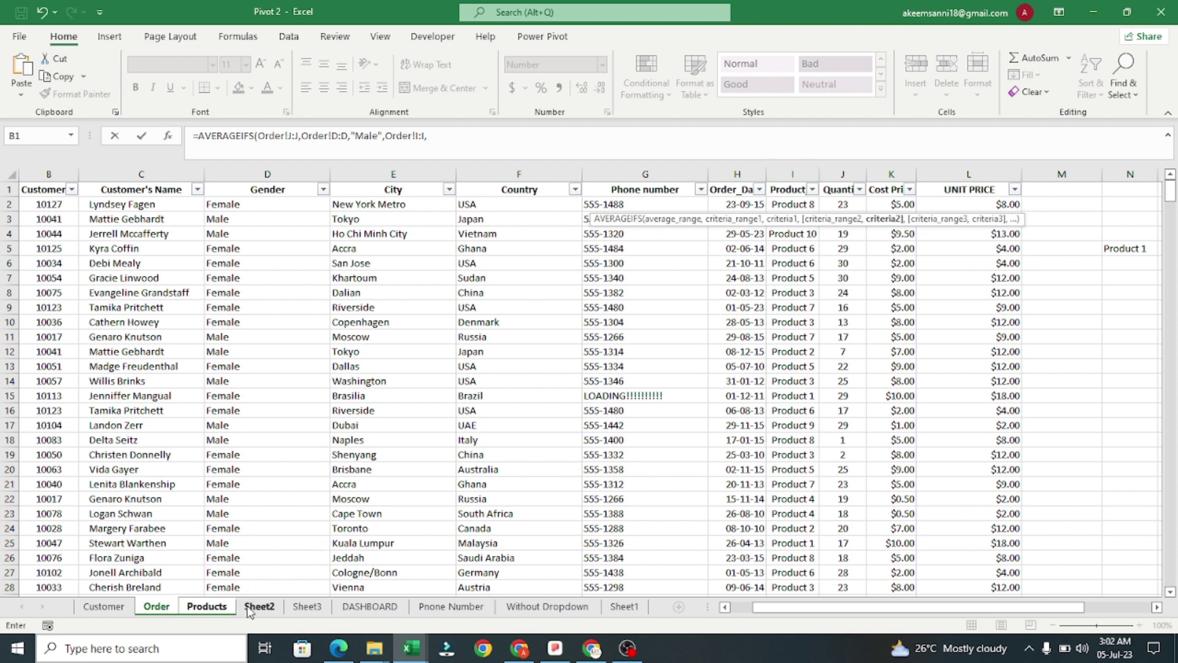
pyautogui.click(229, 609)
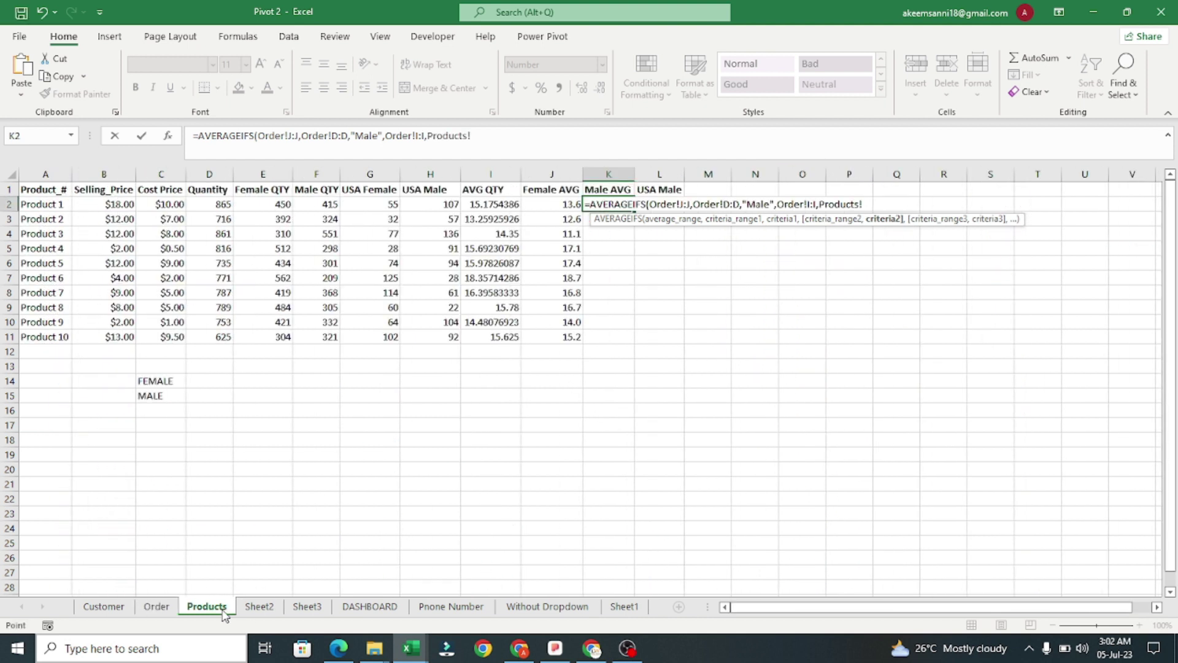
pyautogui.click(59, 207)
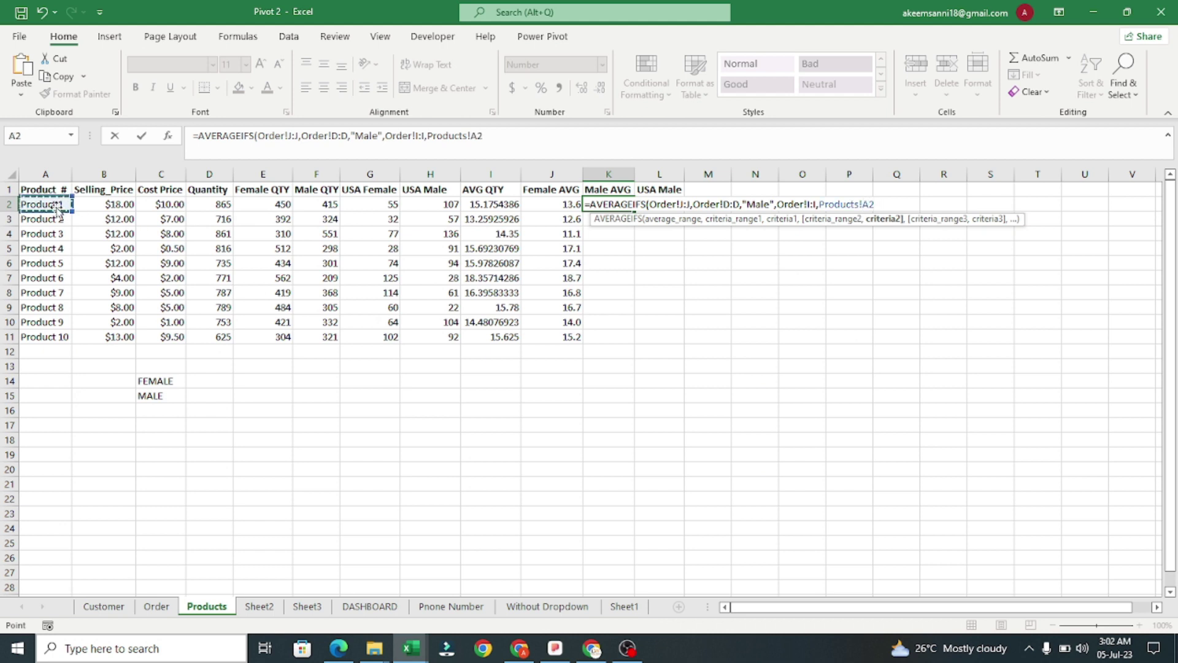
pyautogui.write(')')
pyautogui.press('Return')
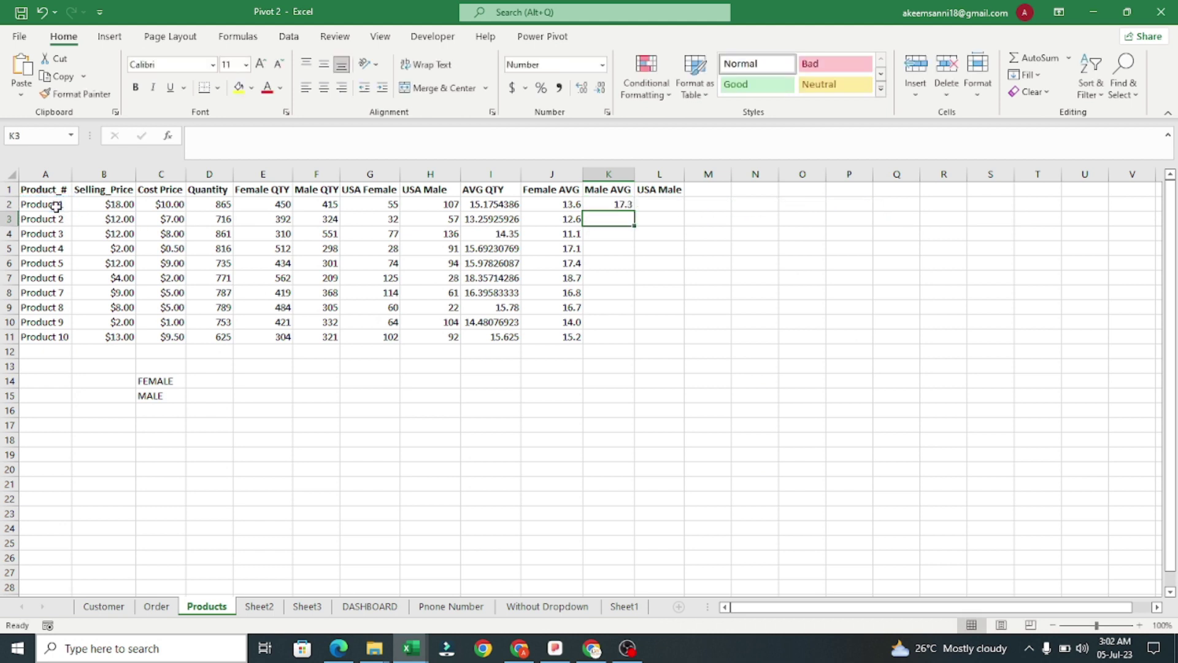
# - Fill the Male AVG formula down from K2 to K11
pyautogui.click(629, 205)
pyautogui.doubleClick(635, 211)
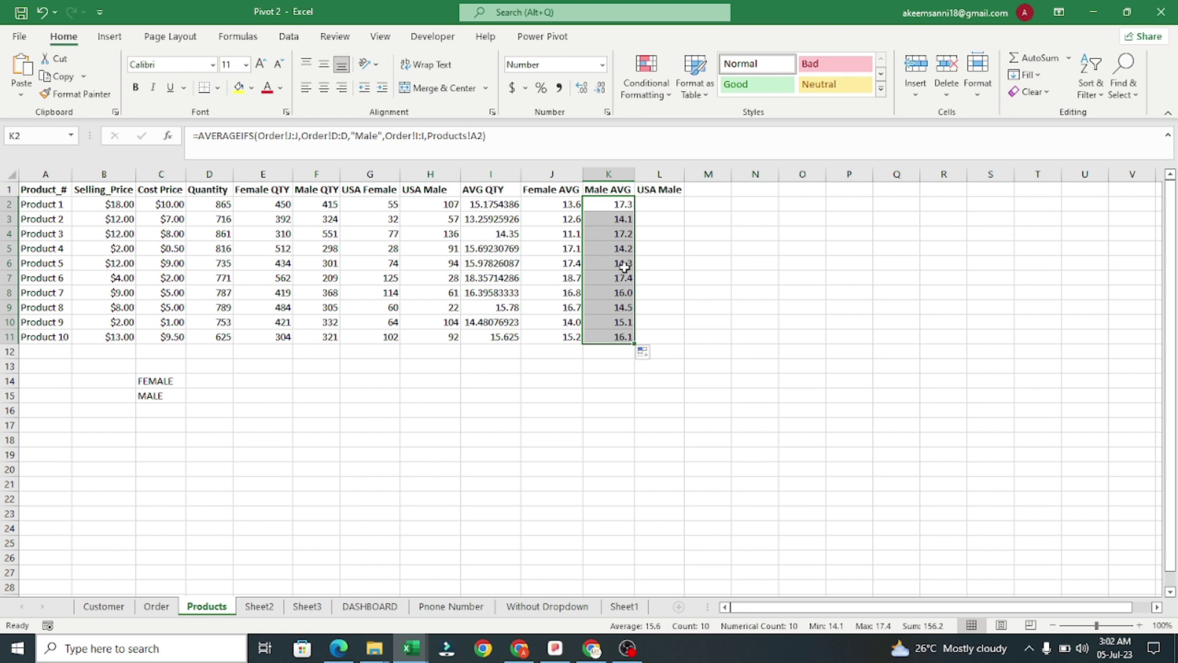
pyautogui.click(669, 209)
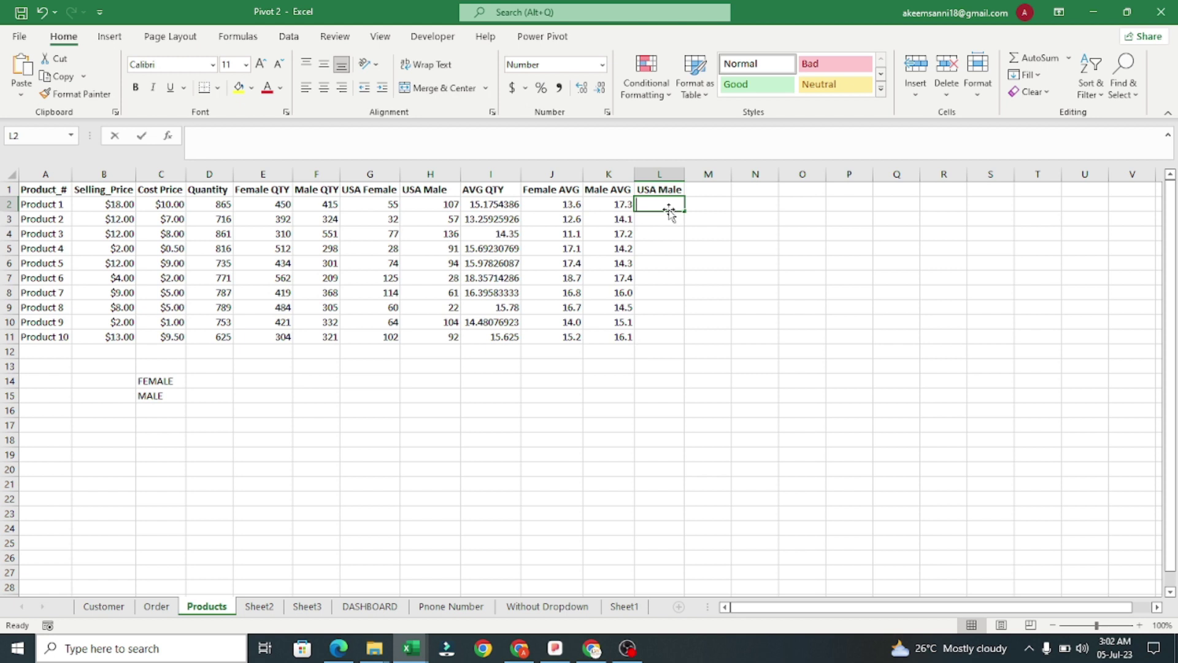
# - In L2, start AVERAGEIFS averaging Order!J:J with Order!F:F Country as first criteria range
pyautogui.write('=ave')
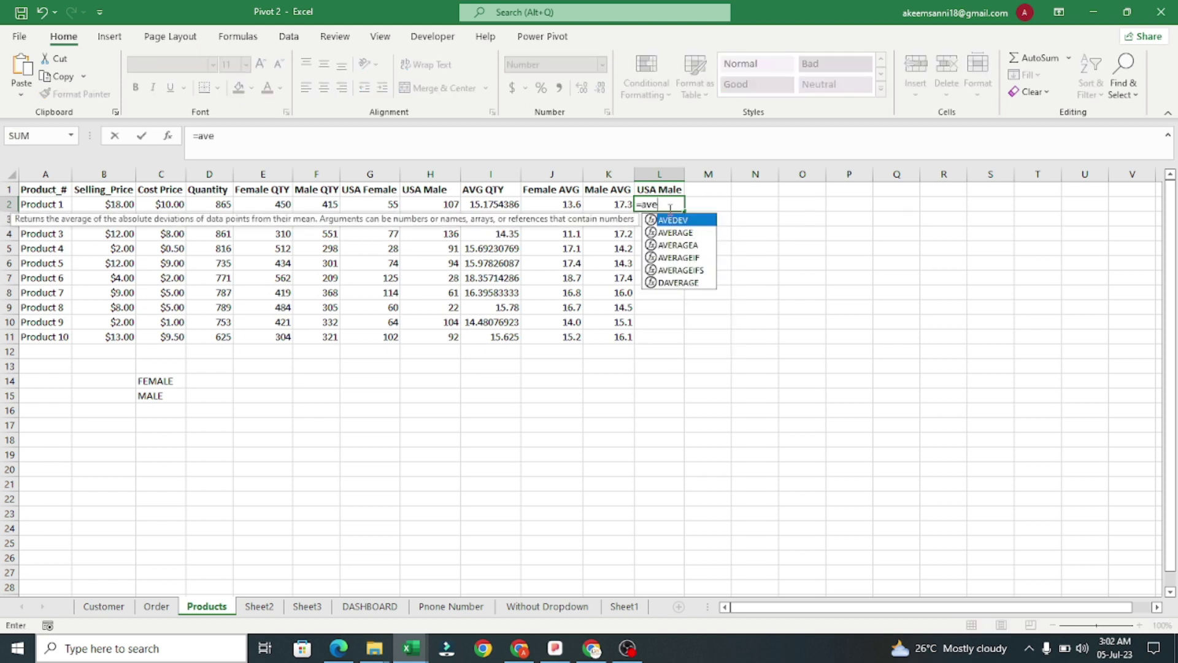
pyautogui.click(704, 271)
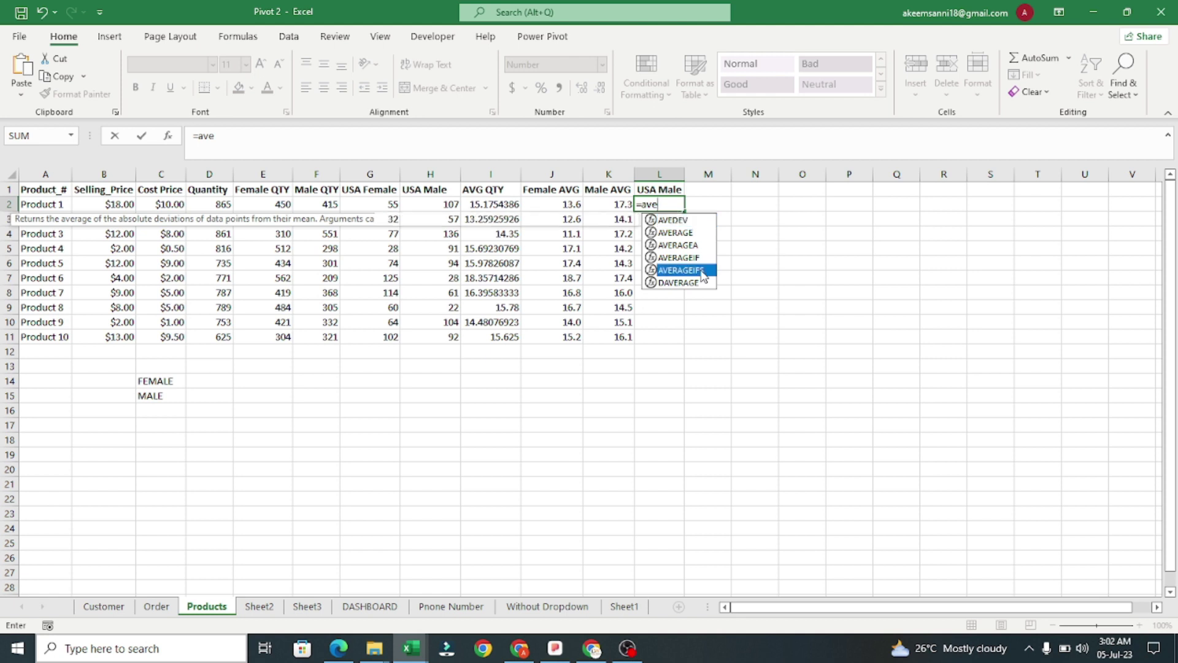
pyautogui.doubleClick(701, 270)
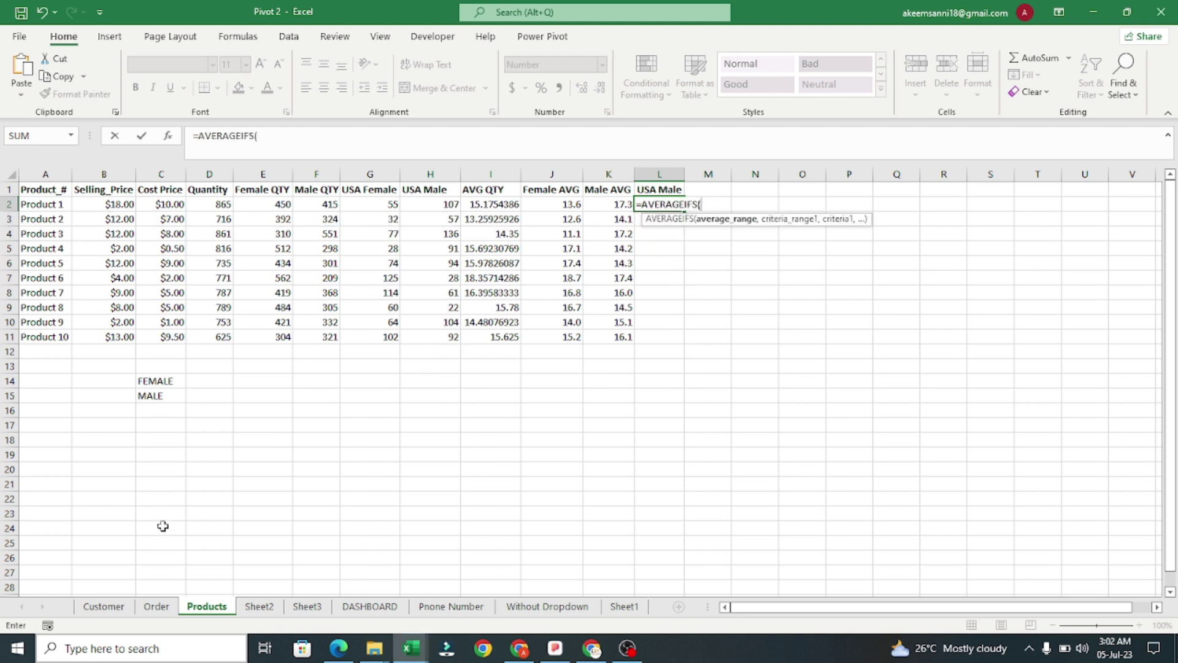
pyautogui.click(156, 606)
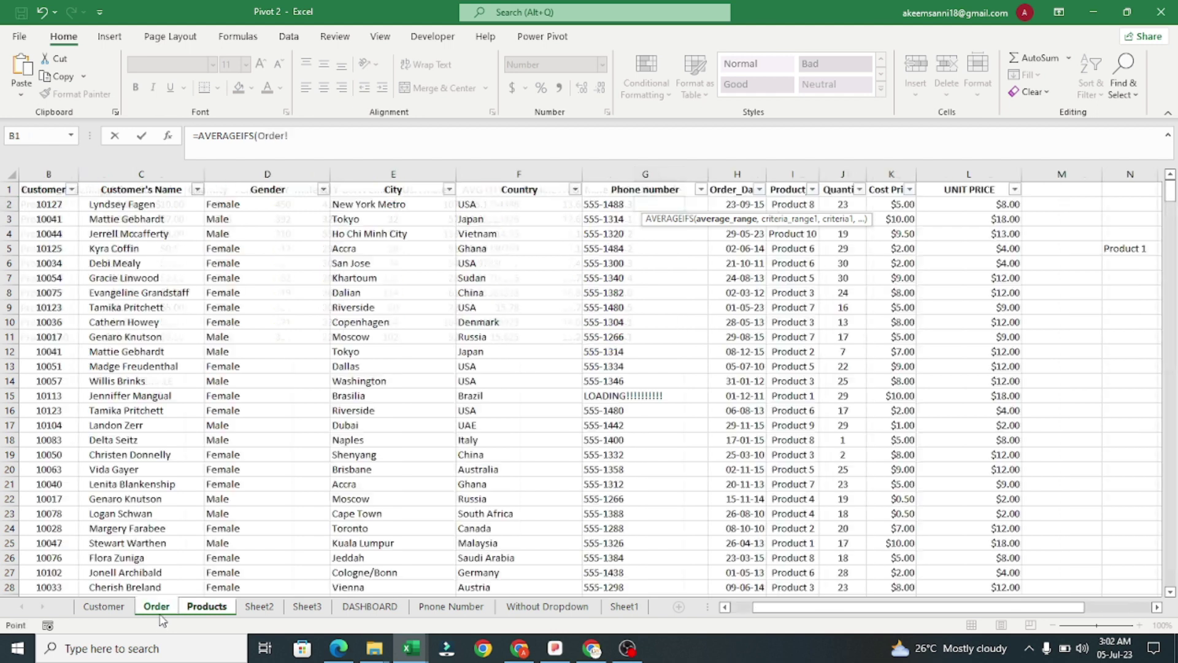
pyautogui.click(847, 175)
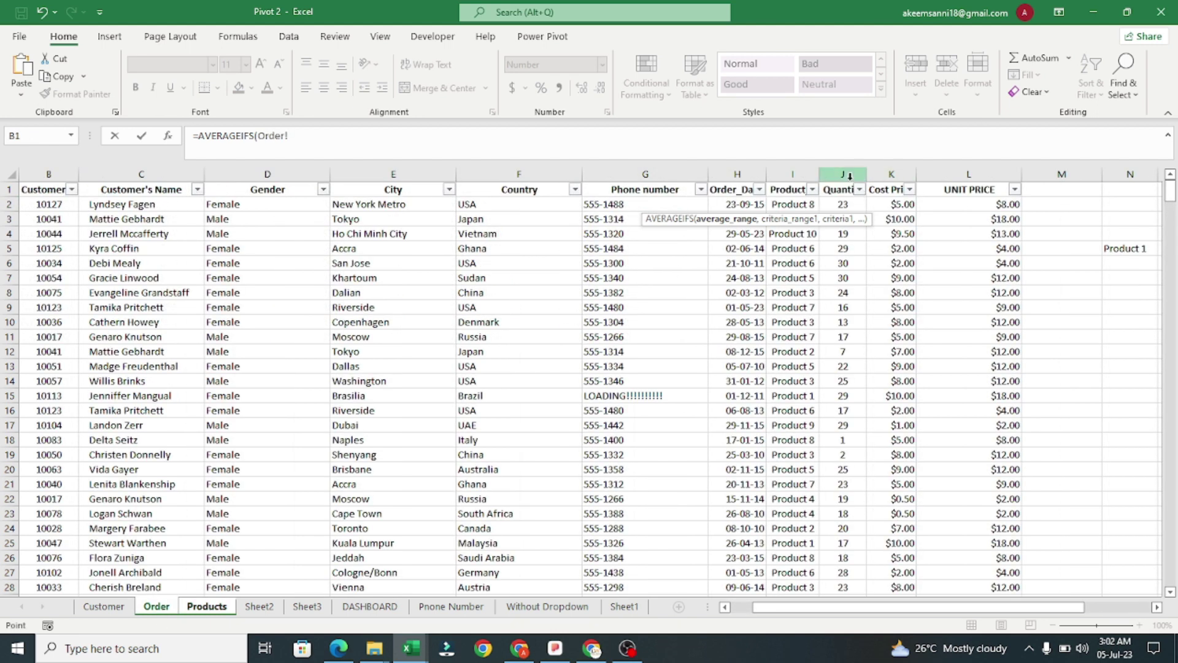
pyautogui.write(',')
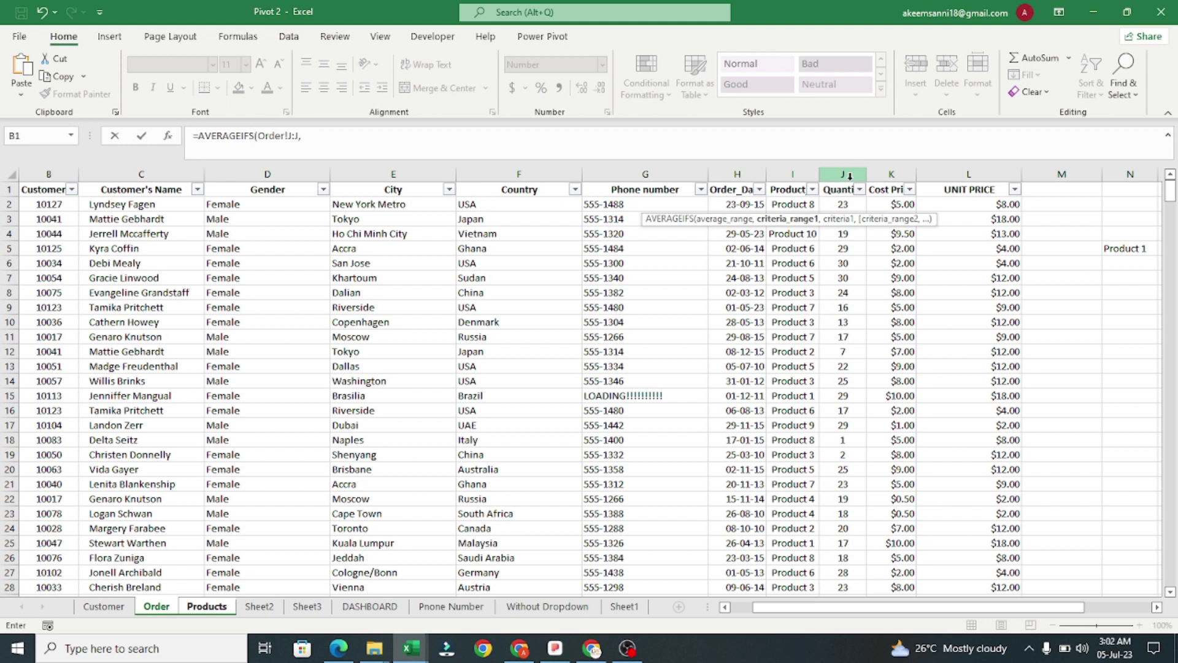
pyautogui.click(504, 178)
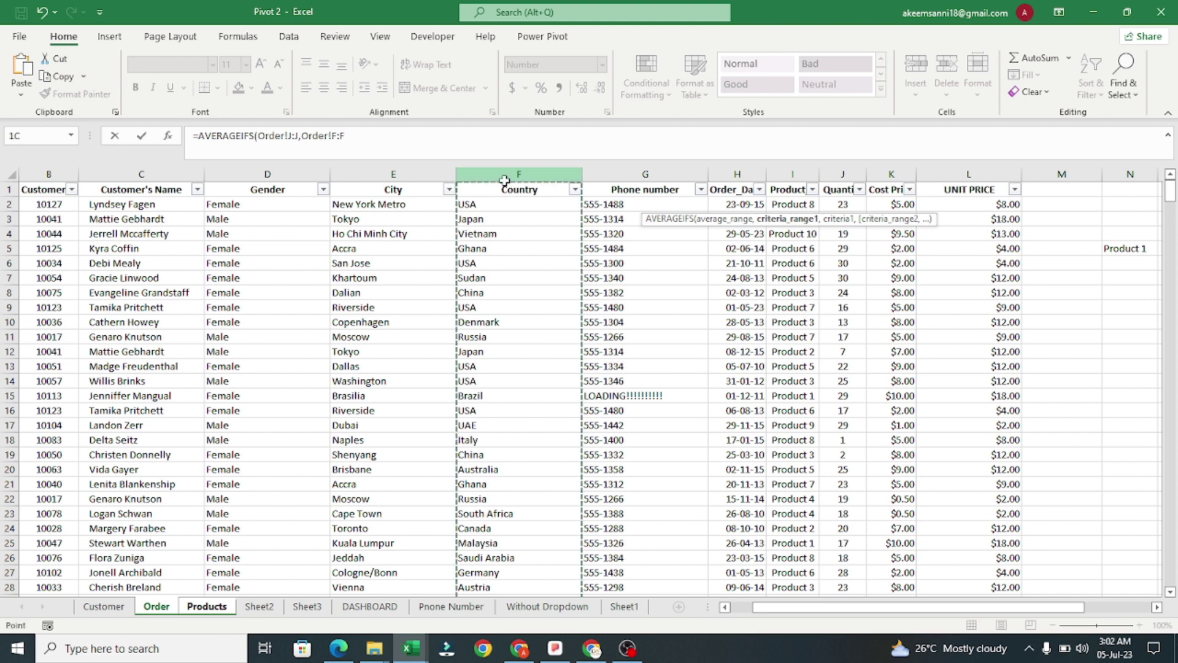
pyautogui.write(',"USA')
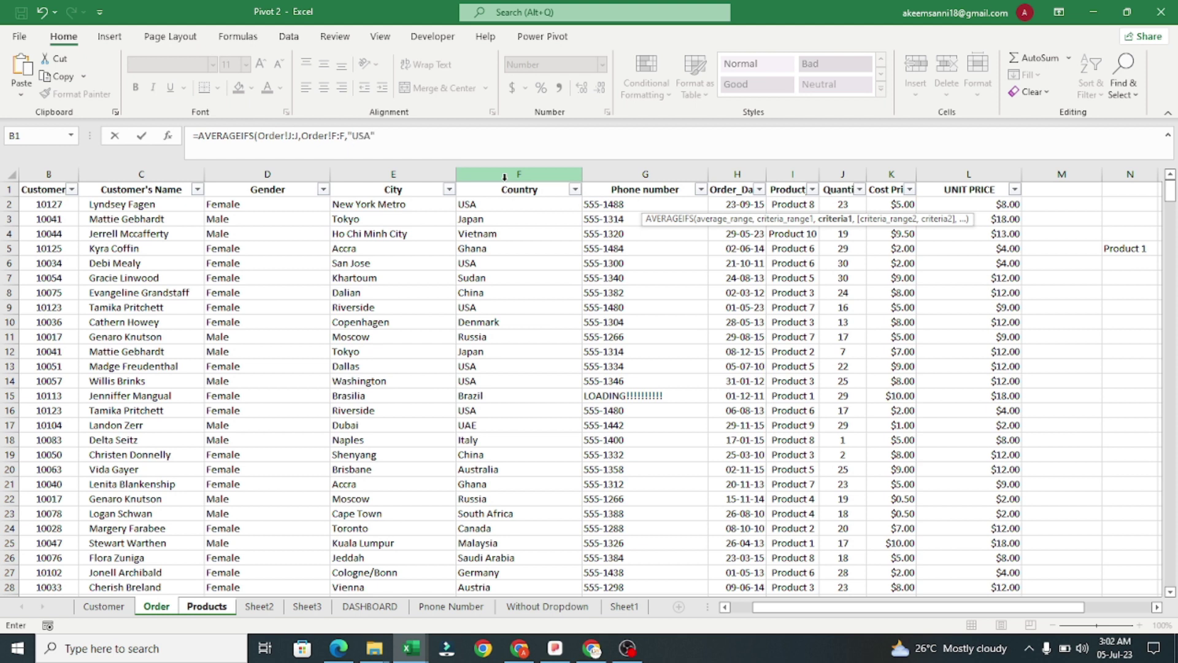
# - Add "USA", Order!D:D "Male" and Order!I:I Products!A2 criteria, then commit the formula
pyautogui.write(',')
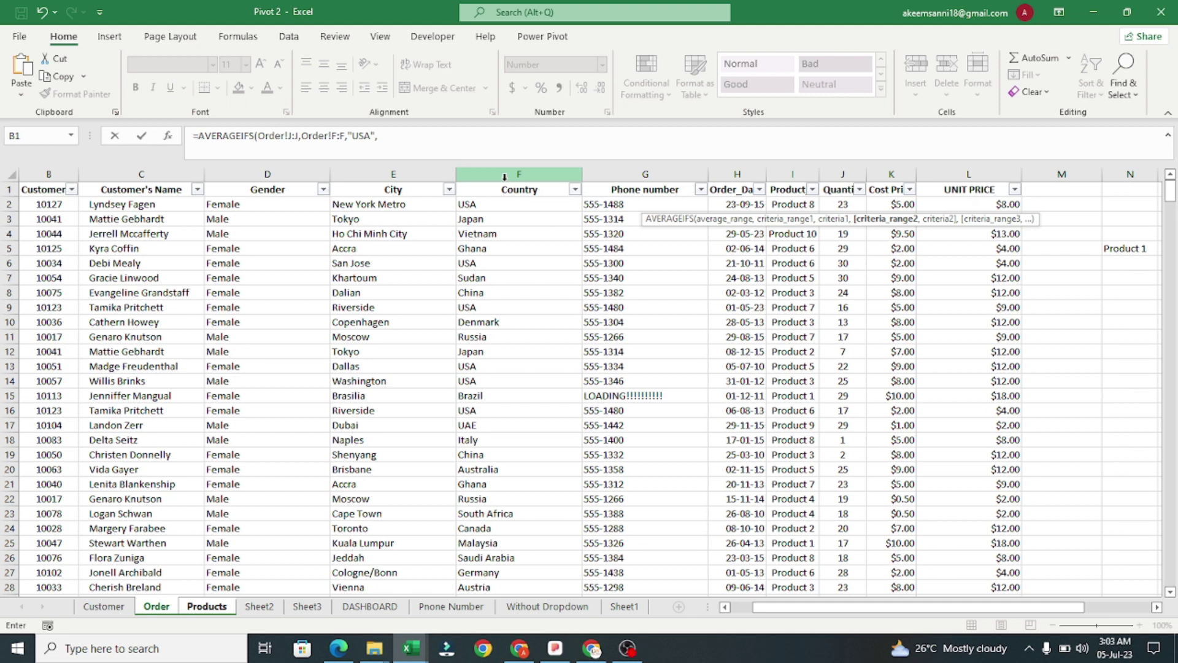
pyautogui.click(261, 173)
pyautogui.write(',"Male')
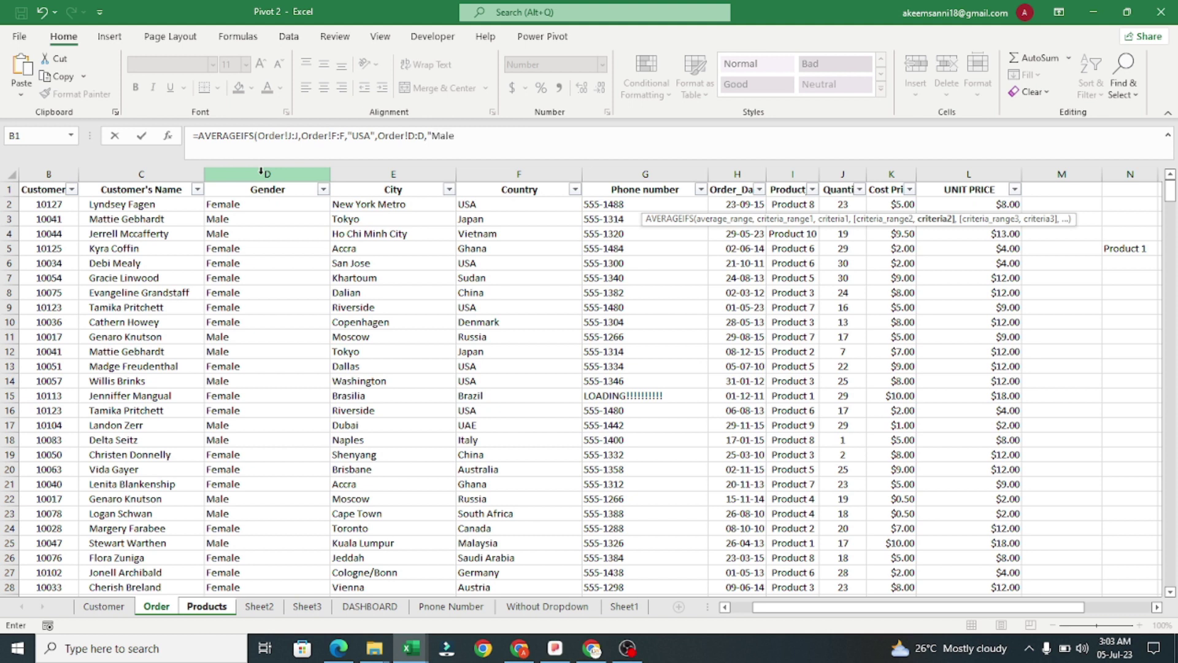
pyautogui.write(',')
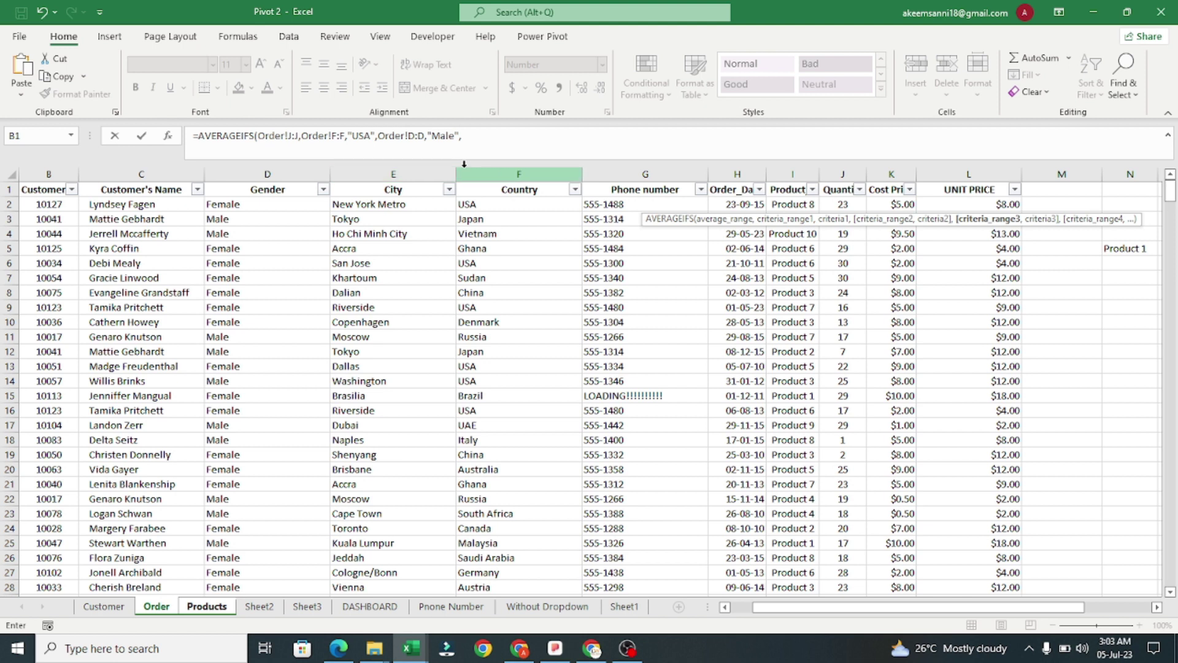
pyautogui.click(788, 167)
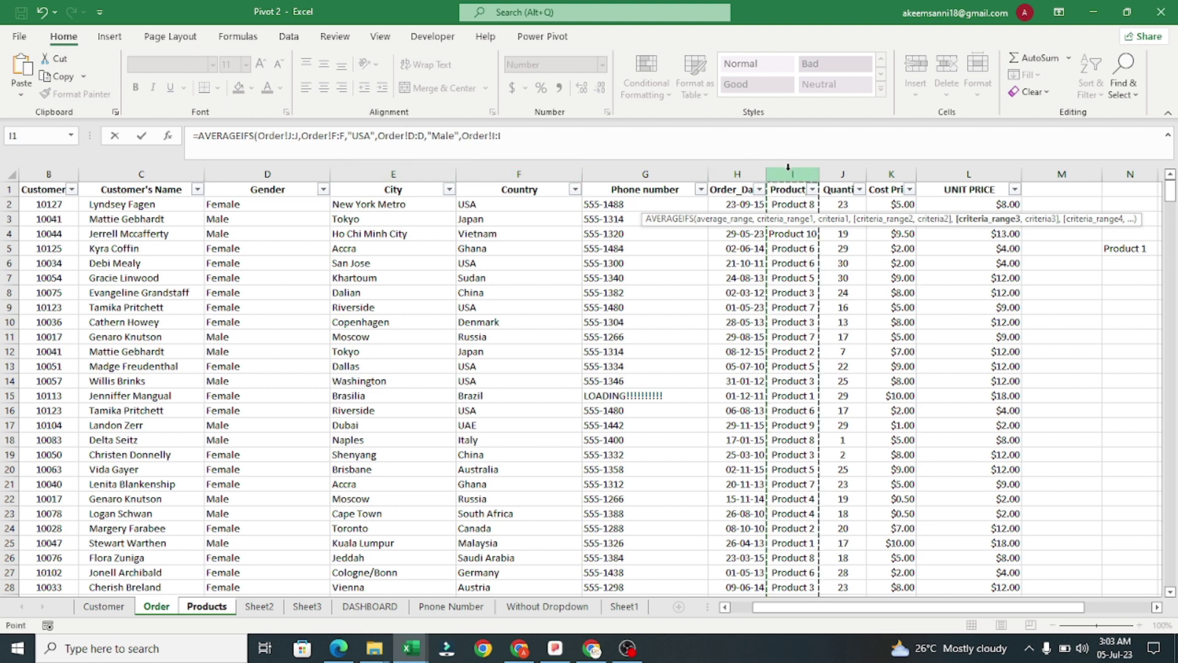
pyautogui.write(',')
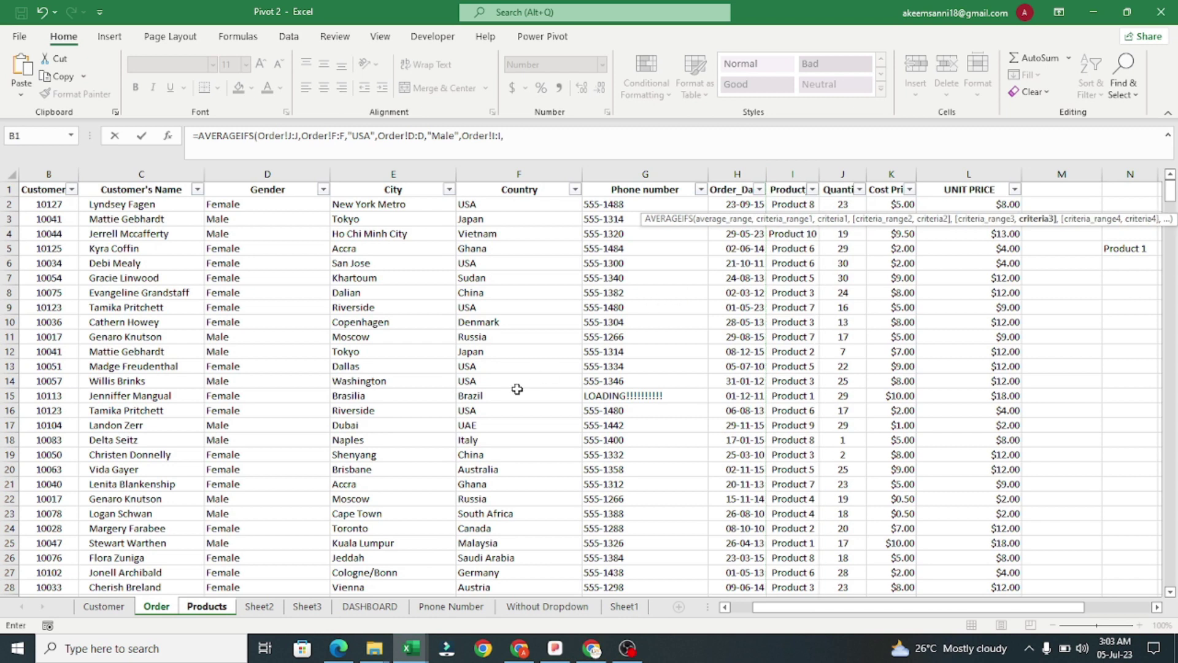
pyautogui.click(211, 611)
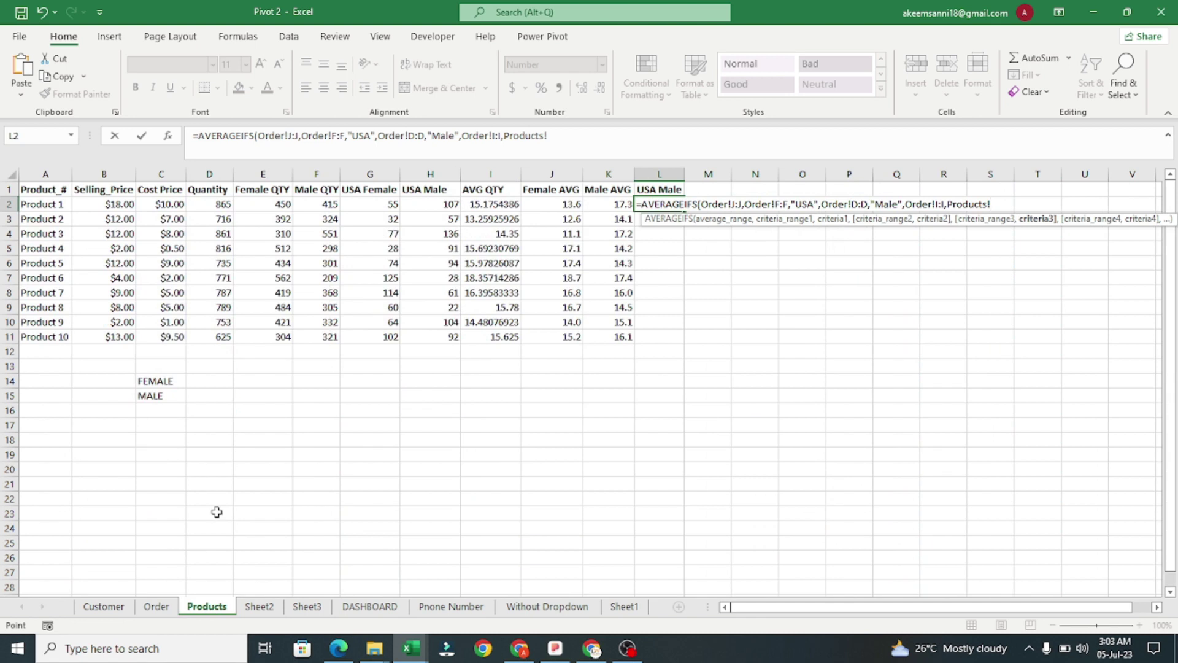
pyautogui.click(56, 204)
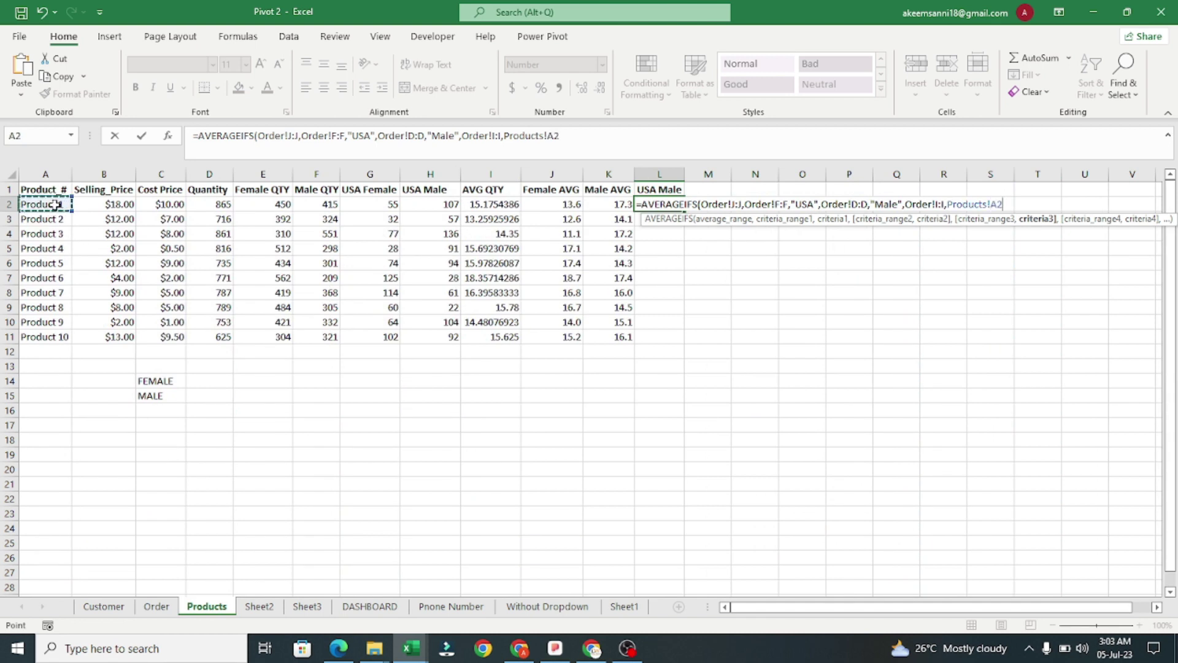
pyautogui.write(')')
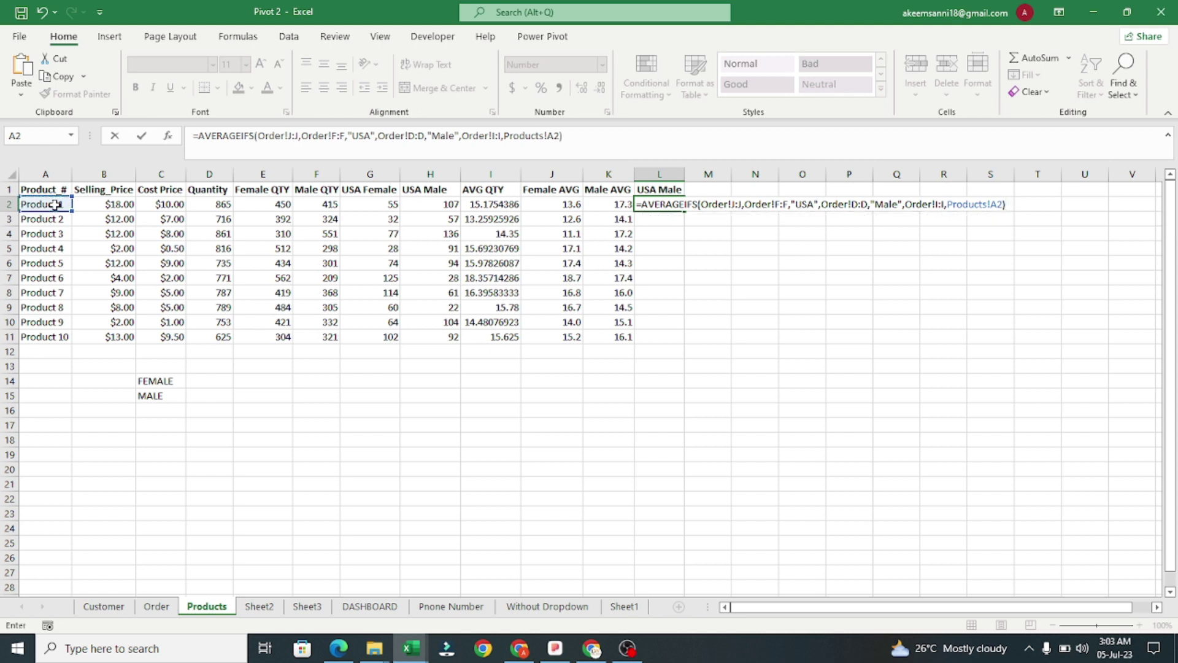
pyautogui.press('Return')
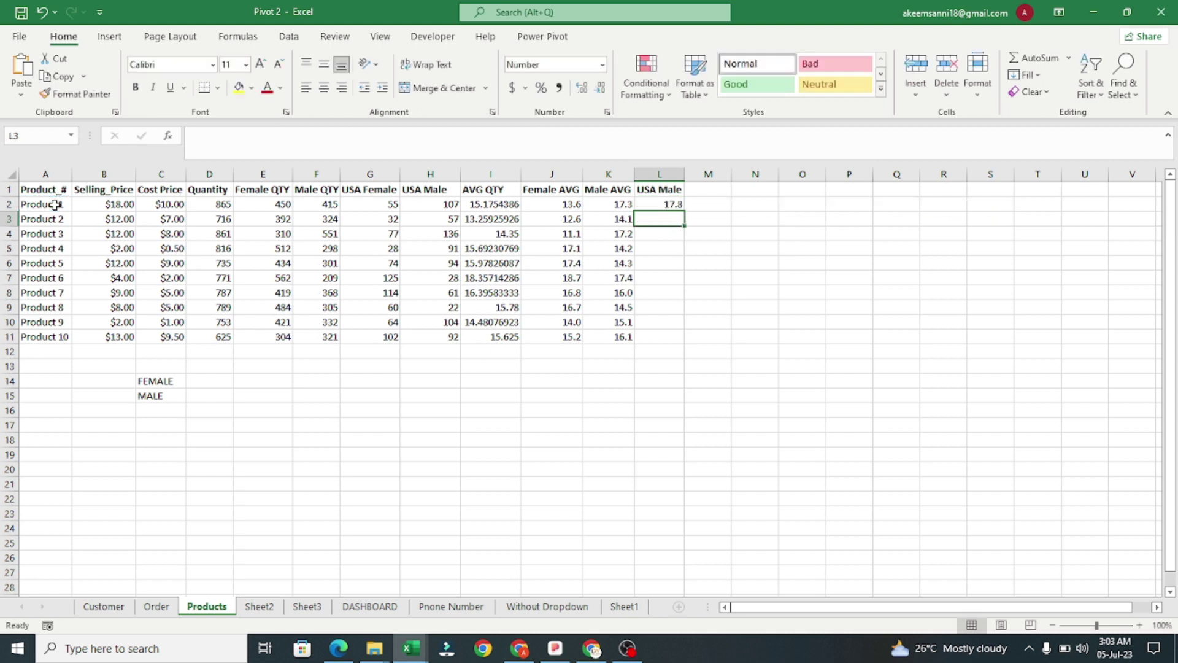
# - Copy the L2 USA Male formula down to L11, giving values from 11.0 to 28.0
pyautogui.click(649, 203)
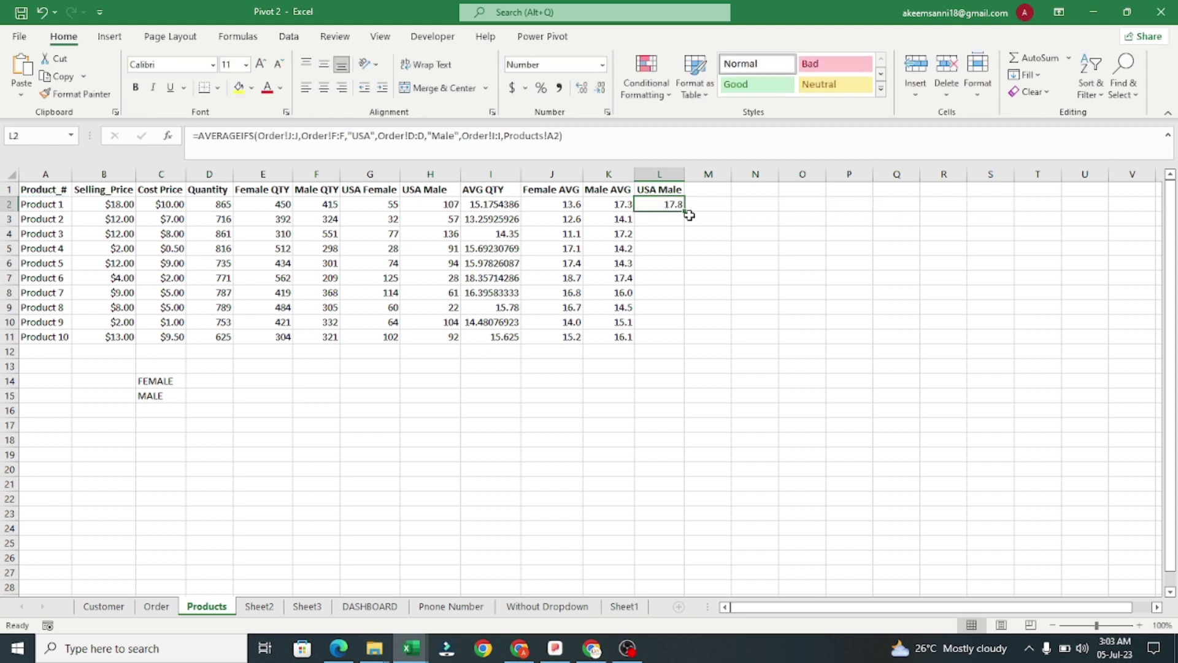
pyautogui.doubleClick(688, 214)
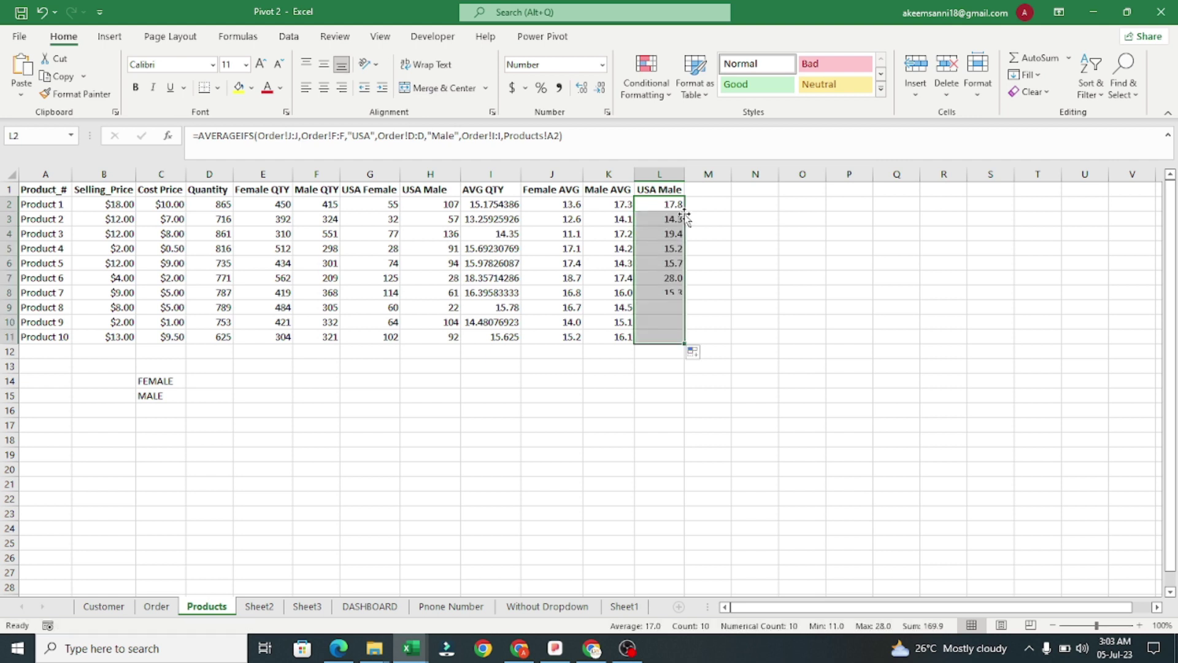
pyautogui.click(717, 316)
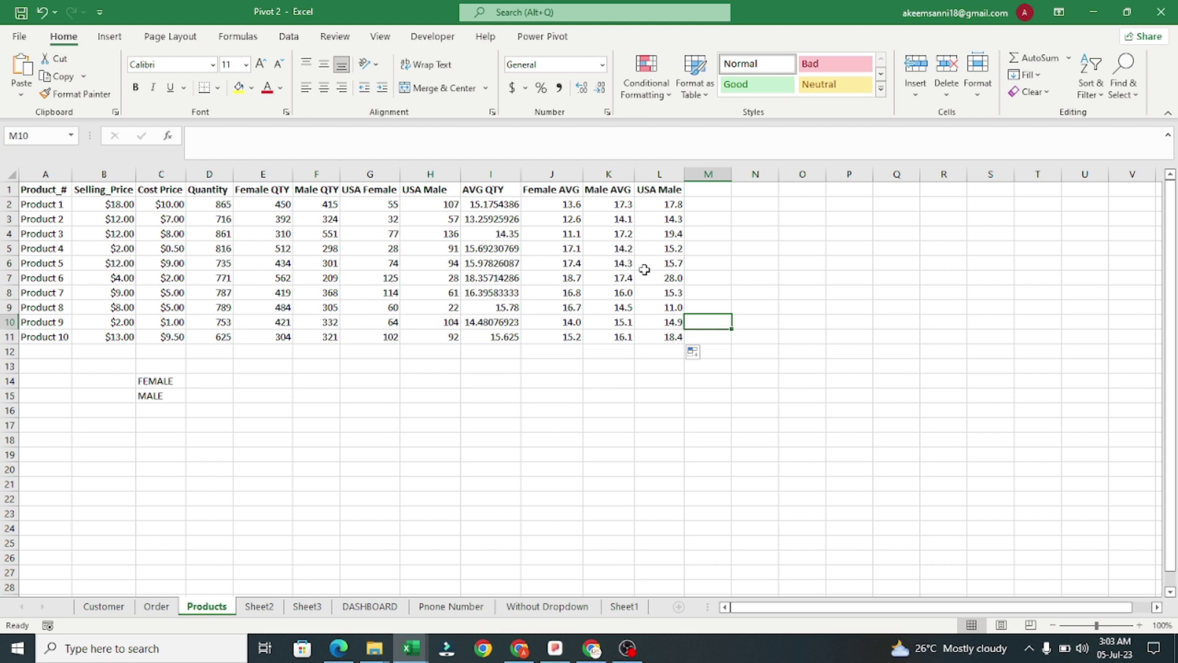
pyautogui.click(666, 204)
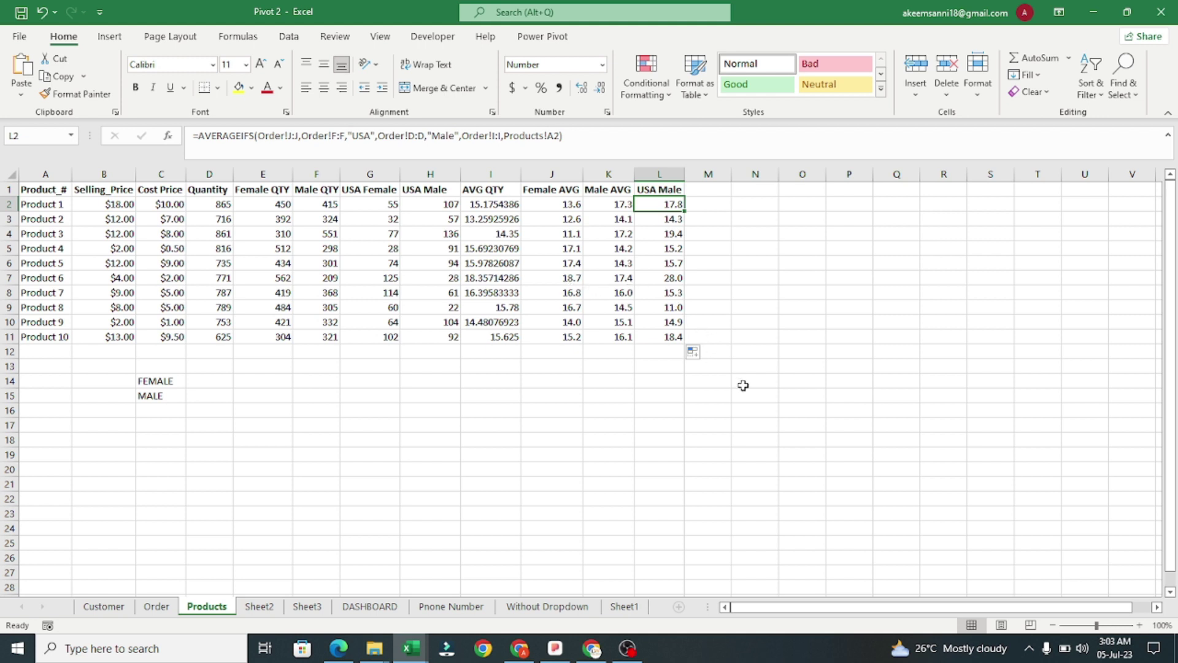
pyautogui.click(755, 342)
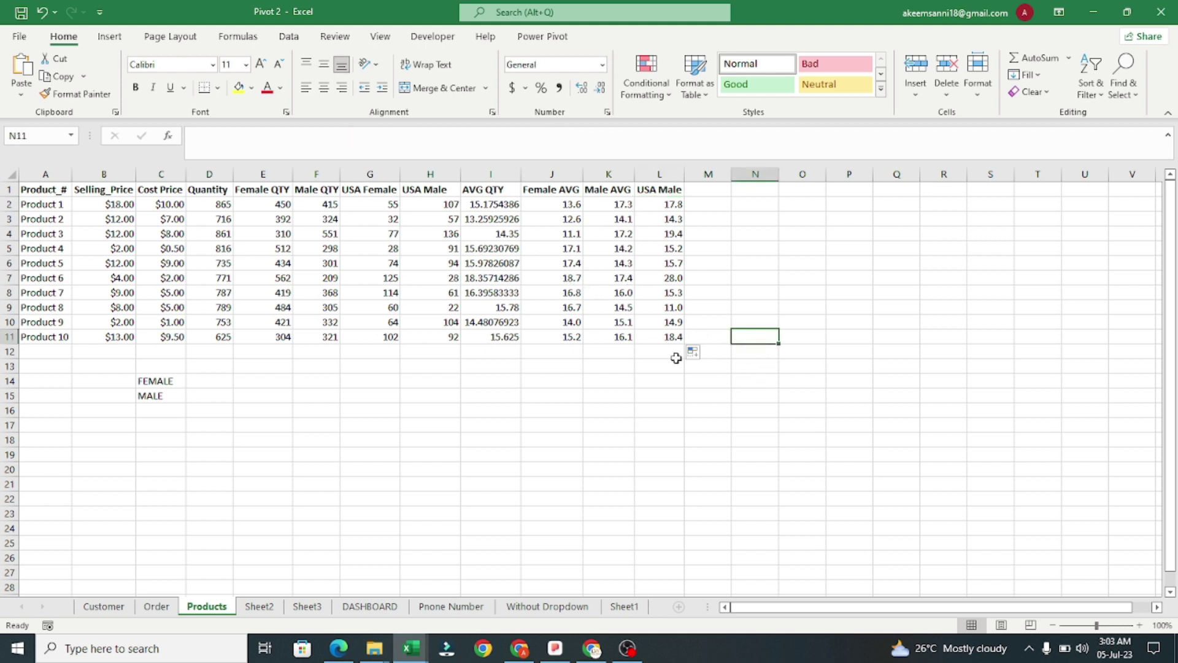